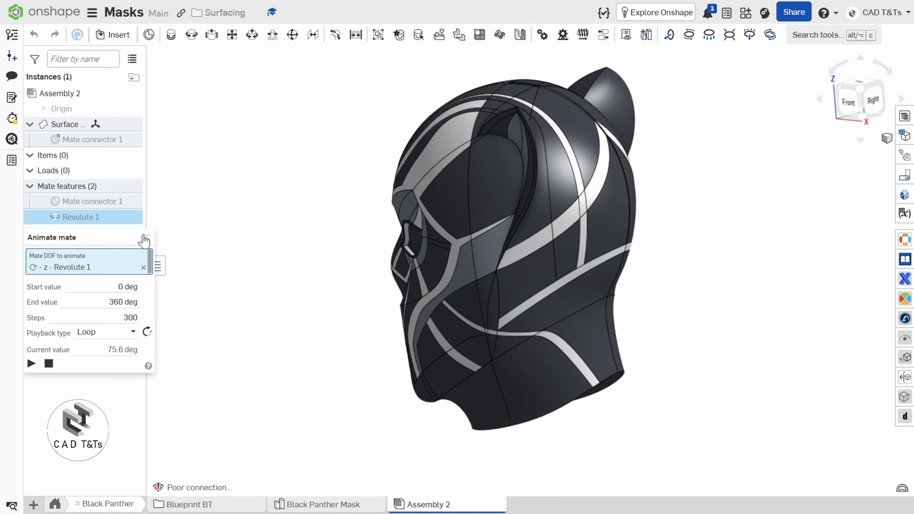
Close the Revolute 1 mate animation and bring up the finished head in the Black Panther Mask part studio.
{"action": "left_click", "coordinate": [145, 236]}
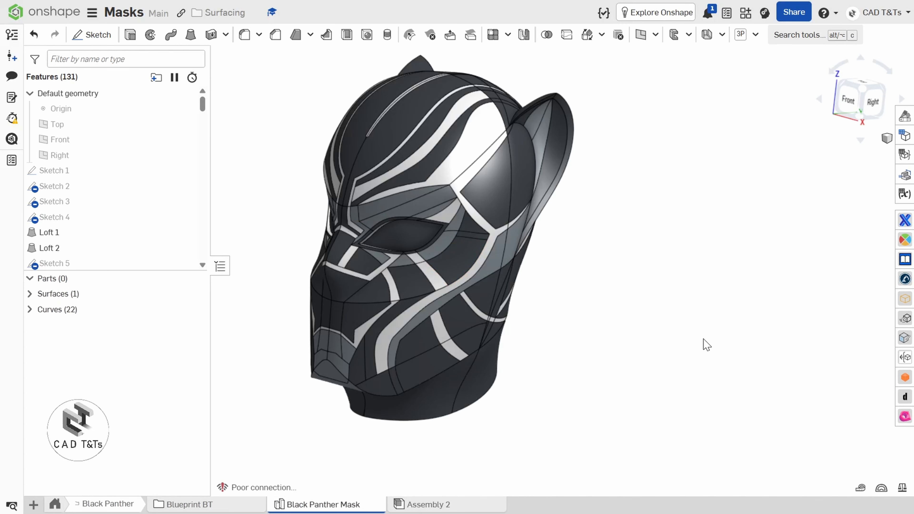
{"action": "middle_click_drag", "start_coordinate": [667, 354], "coordinate": [758, 365]}
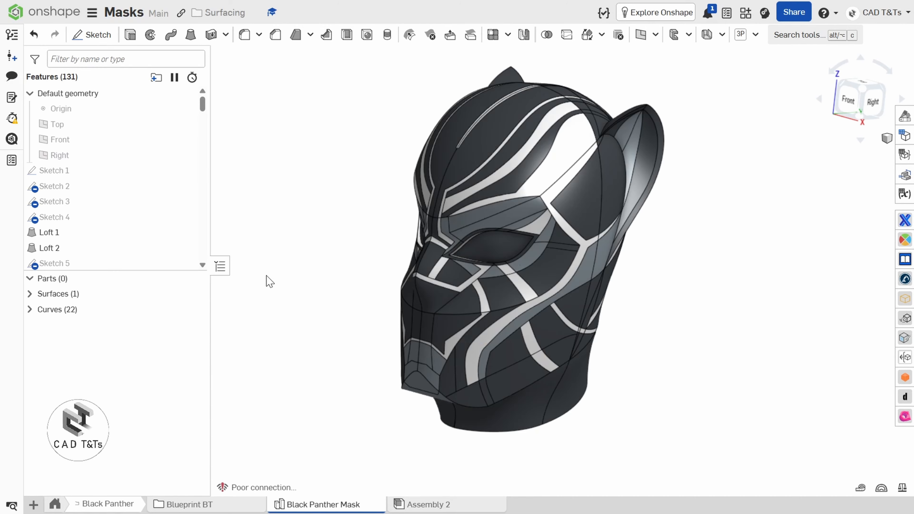
Review the front, rear and side view reference images in the Blueprint BT folder.
{"action": "left_click", "coordinate": [213, 503]}
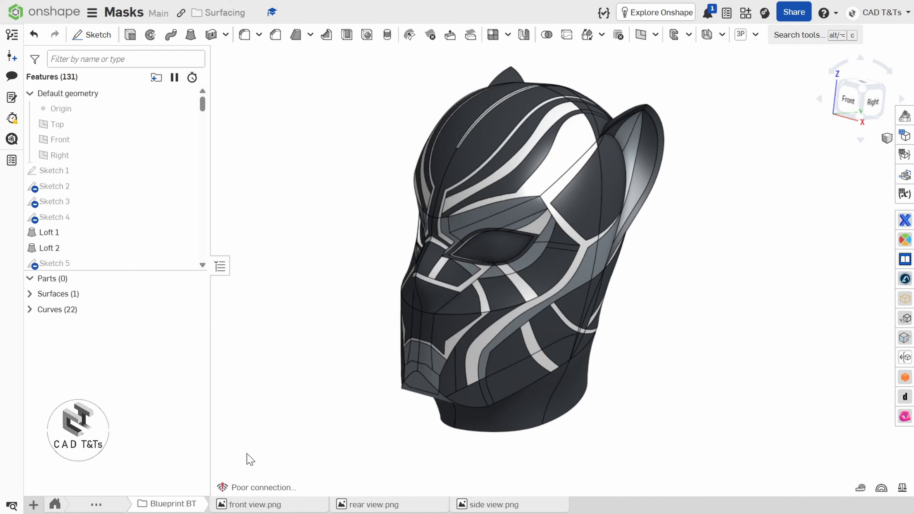
{"action": "left_click", "coordinate": [290, 507]}
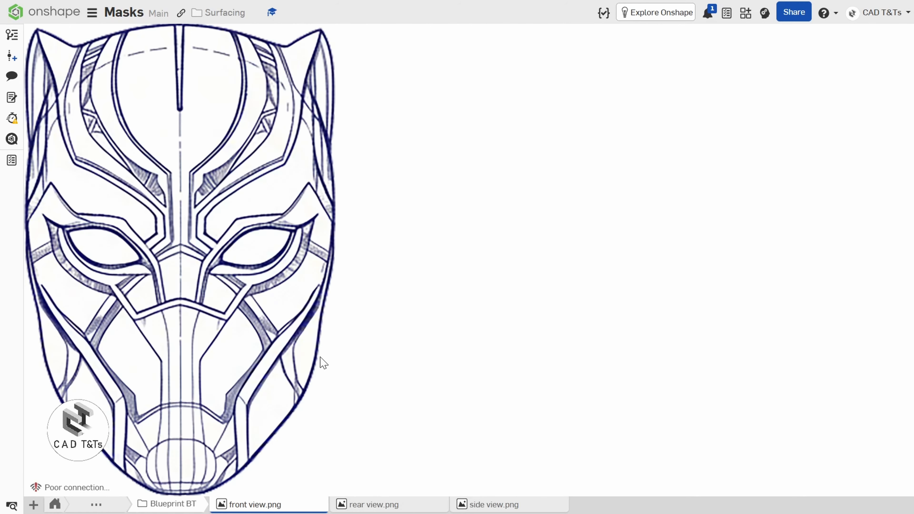
{"action": "left_click", "coordinate": [406, 507]}
{"action": "left_click", "coordinate": [524, 508]}
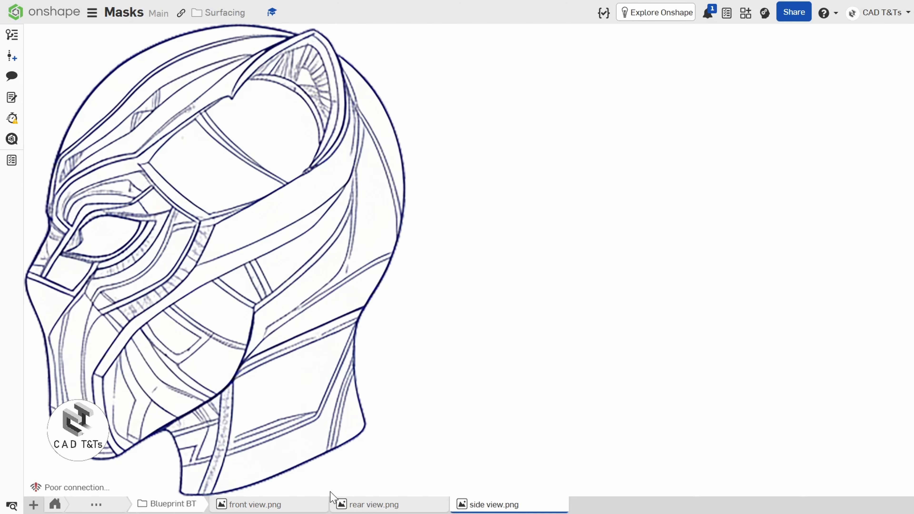
{"action": "left_click", "coordinate": [251, 507]}
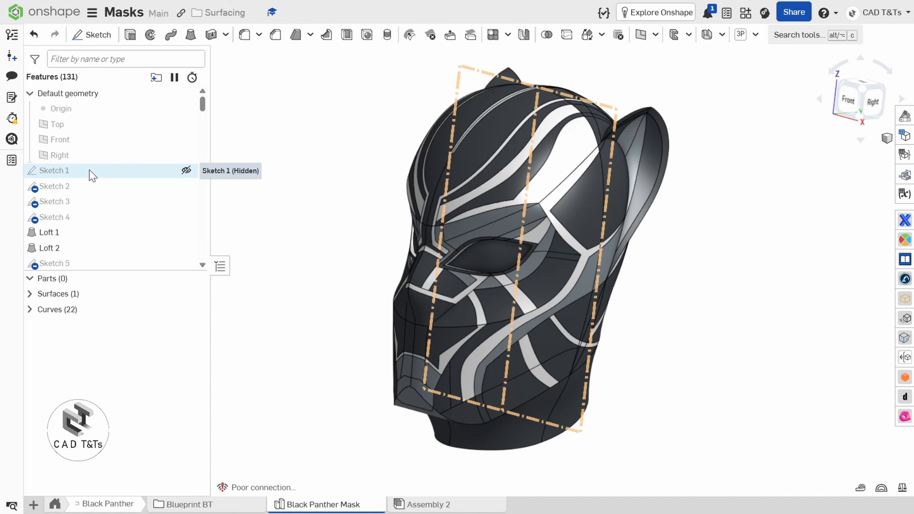
Roll the mask's feature history back to just after Sketch 2 and show the Sketch 1 and Sketch 2 blueprint images.
{"action": "right_click", "coordinate": [62, 191]}
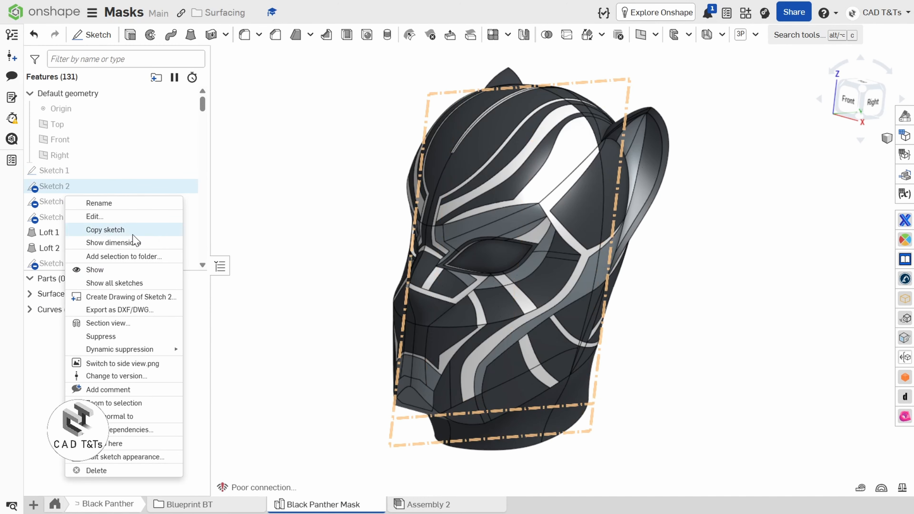
{"action": "left_click", "coordinate": [125, 444]}
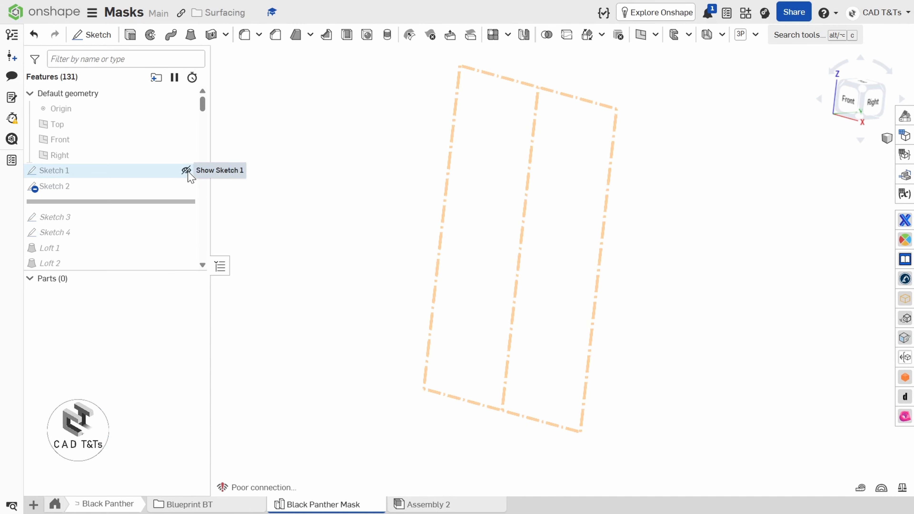
{"action": "left_click", "coordinate": [185, 174]}
{"action": "left_click", "coordinate": [184, 188]}
{"action": "mouse_move", "coordinate": [320, 214]}
{"action": "right_mouse_down"}
{"action": "mouse_move", "coordinate": [323, 188]}
{"action": "mouse_move", "coordinate": [348, 225]}
{"action": "right_mouse_up"}
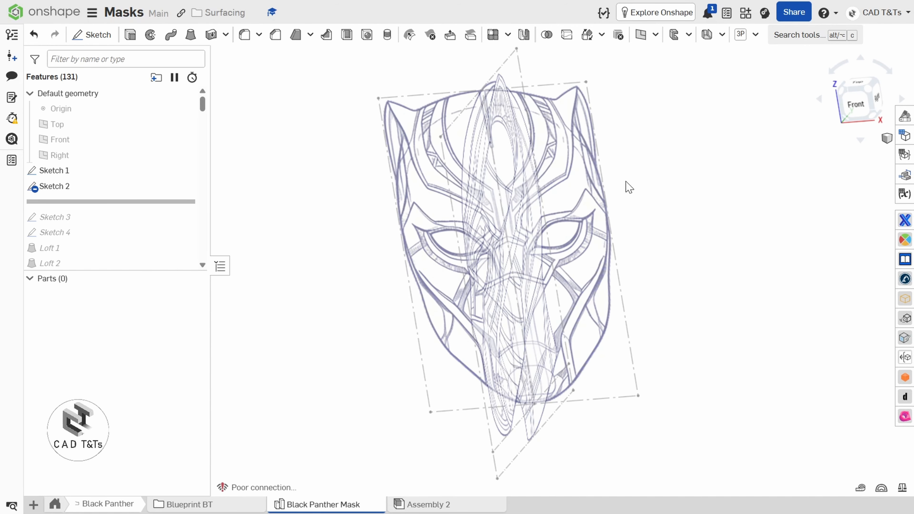
{"action": "right_click_drag", "start_coordinate": [628, 187], "coordinate": [538, 226]}
{"action": "right_click_drag", "start_coordinate": [575, 194], "coordinate": [607, 194]}
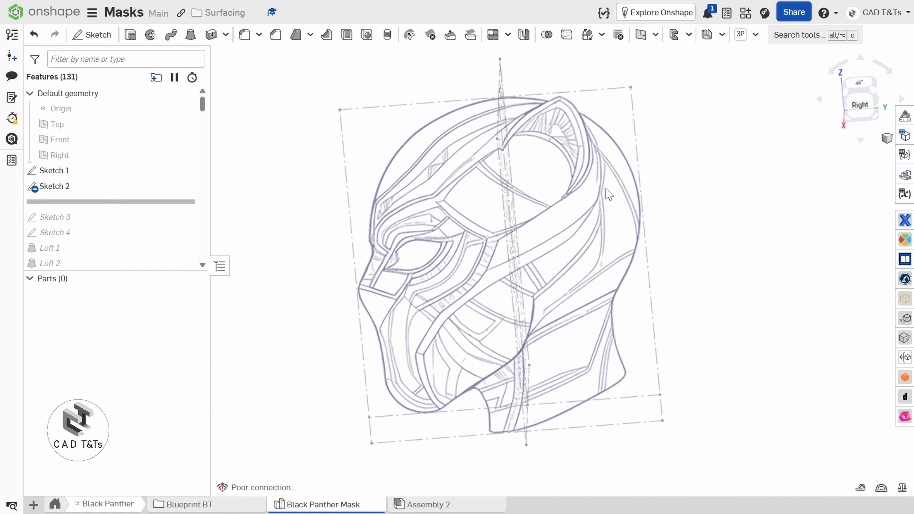
{"action": "right_click_drag", "start_coordinate": [608, 195], "coordinate": [576, 197]}
Roll the history to just after Sketch 4, hiding the blueprint sketches and showing the Sketch 3 and Sketch 4 profile curves.
{"action": "right_click", "coordinate": [68, 237]}
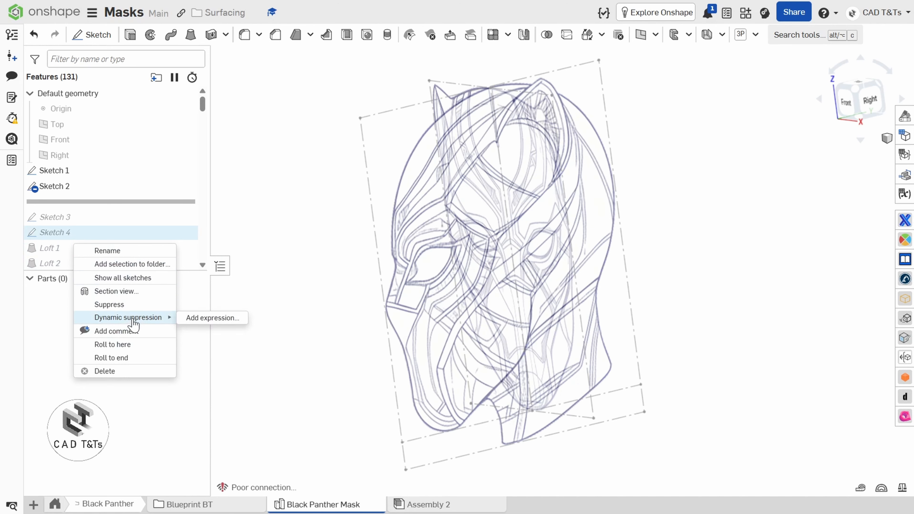
{"action": "left_click", "coordinate": [133, 346]}
{"action": "key", "text": "shift+4"}
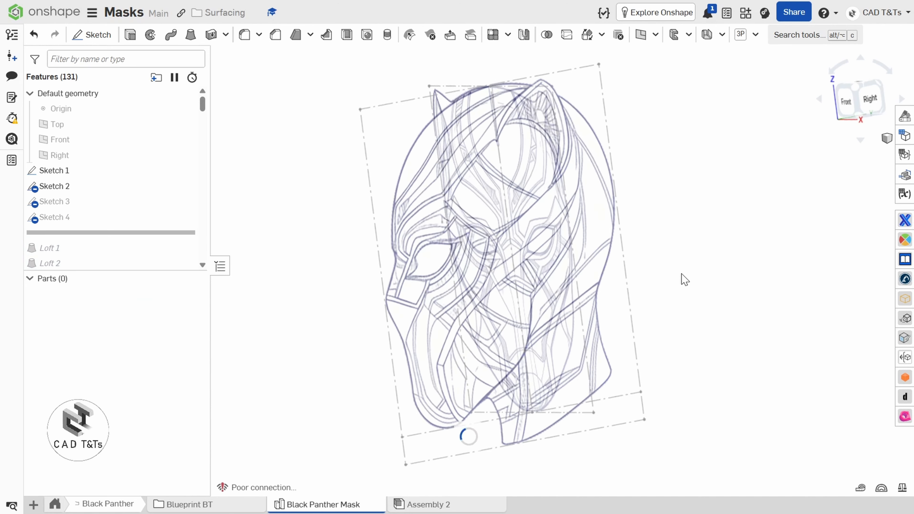
{"action": "left_click", "coordinate": [186, 186]}
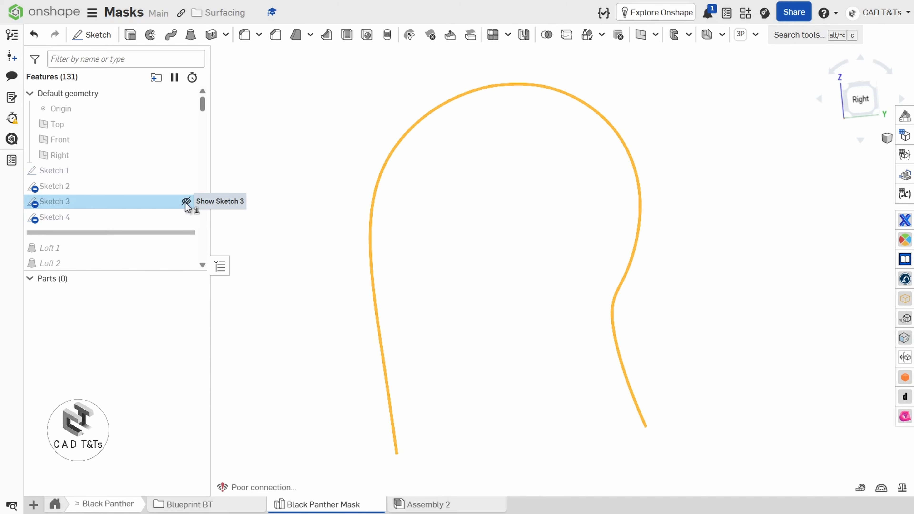
{"action": "left_click", "coordinate": [186, 201]}
{"action": "left_click", "coordinate": [186, 217]}
{"action": "mouse_move", "coordinate": [488, 284]}
{"action": "right_mouse_down"}
{"action": "mouse_move", "coordinate": [541, 302]}
{"action": "mouse_move", "coordinate": [550, 288]}
{"action": "mouse_move", "coordinate": [512, 275]}
{"action": "mouse_move", "coordinate": [630, 274]}
{"action": "mouse_move", "coordinate": [567, 272]}
{"action": "mouse_move", "coordinate": [560, 295]}
{"action": "mouse_move", "coordinate": [565, 276]}
{"action": "mouse_move", "coordinate": [631, 260]}
{"action": "mouse_move", "coordinate": [647, 271]}
{"action": "right_mouse_up"}
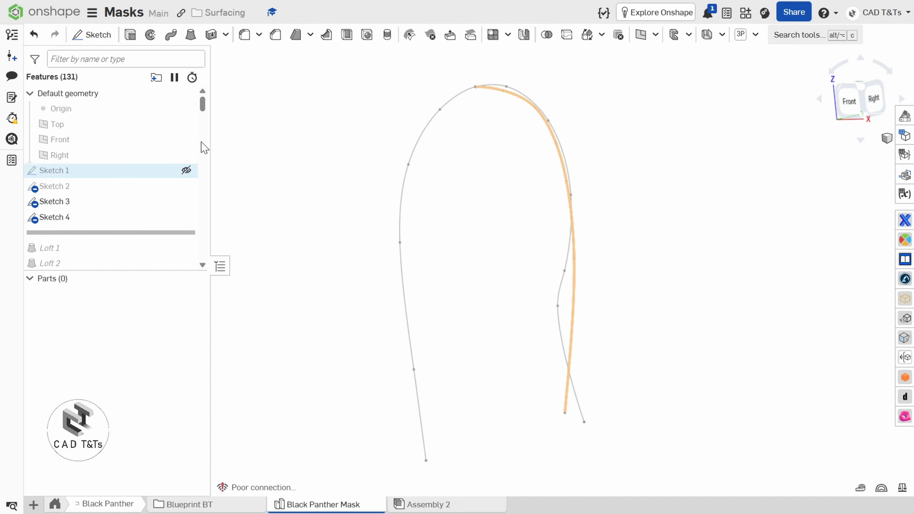
Roll the history forward to just after Loft 2 and show the lofted half-head surface without the sketches.
{"action": "left_click_drag", "start_coordinate": [202, 105], "coordinate": [201, 107]}
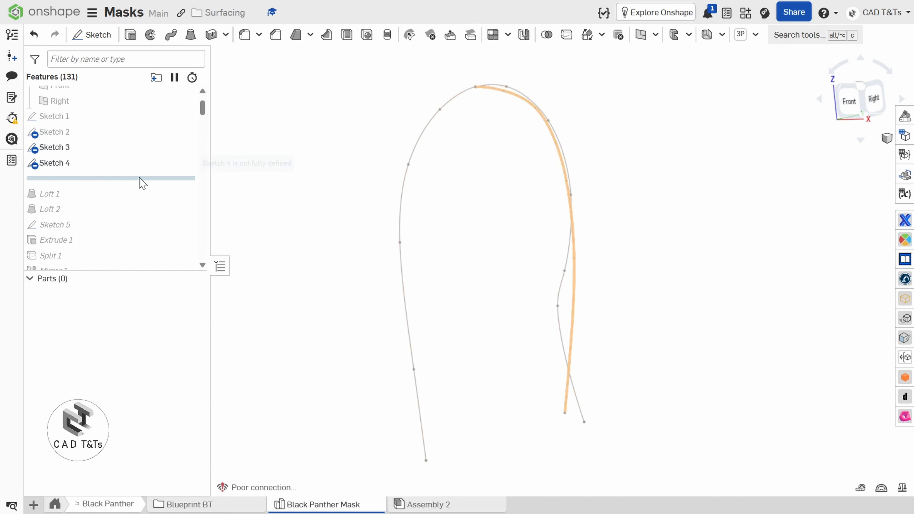
{"action": "left_click_drag", "start_coordinate": [140, 183], "coordinate": [141, 223]}
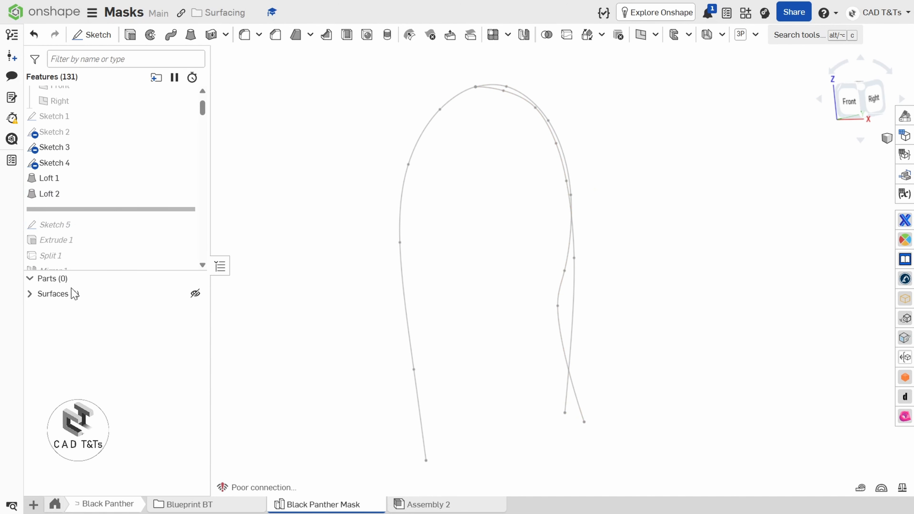
{"action": "left_click", "coordinate": [193, 294]}
{"action": "mouse_move", "coordinate": [469, 327]}
{"action": "right_mouse_down"}
{"action": "mouse_move", "coordinate": [461, 300]}
{"action": "mouse_move", "coordinate": [394, 320]}
{"action": "right_mouse_up"}
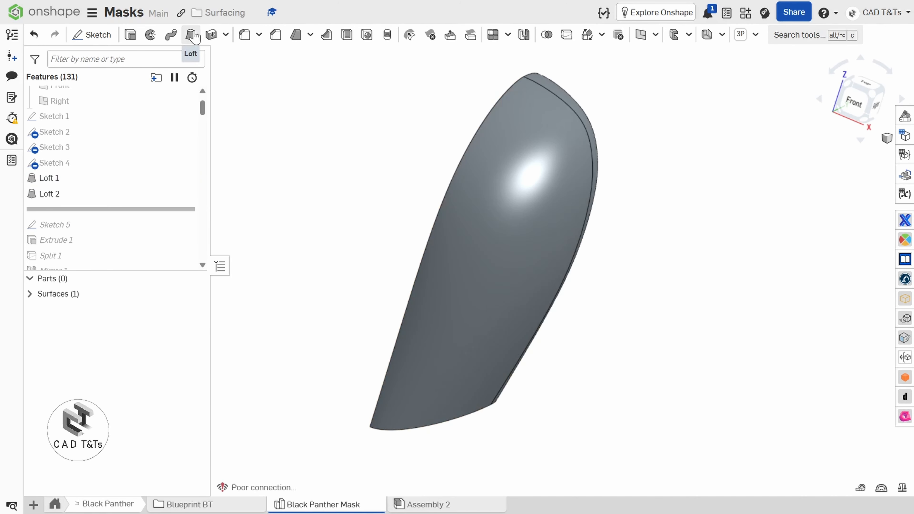
{"action": "right_click", "coordinate": [193, 32]}
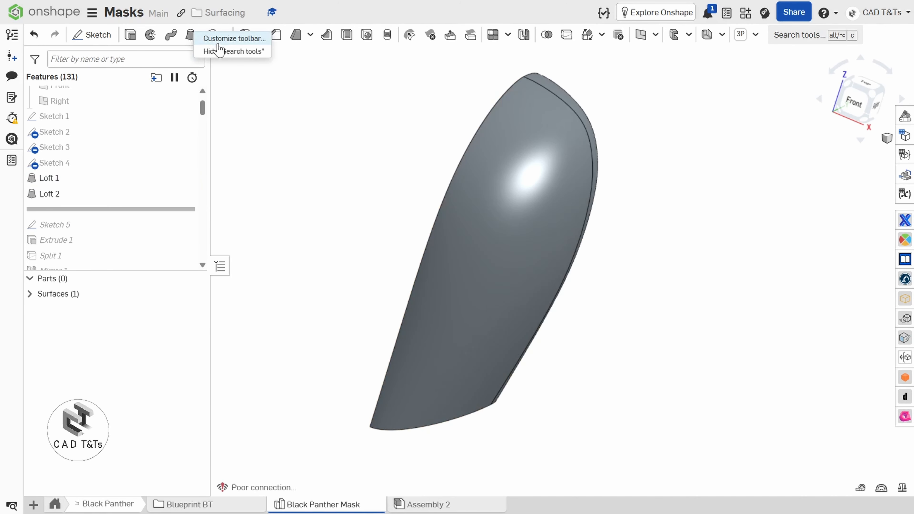
{"action": "left_click", "coordinate": [191, 35]}
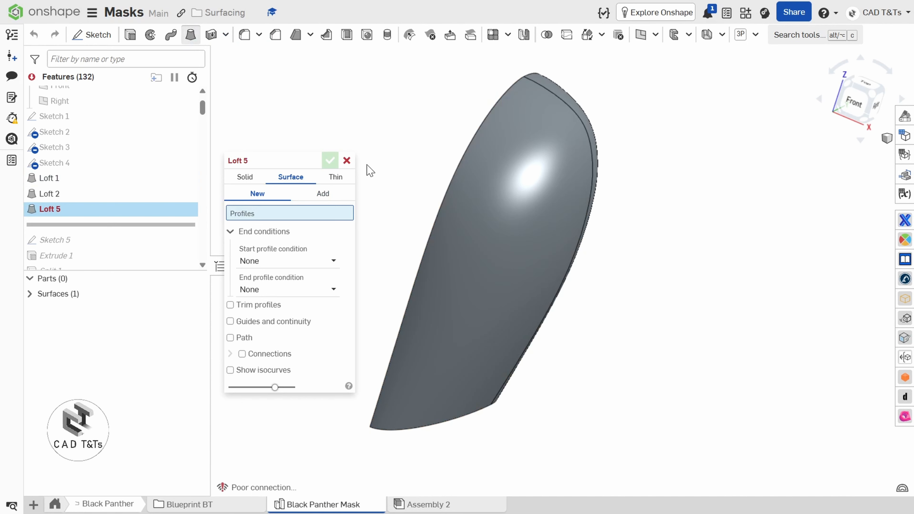
{"action": "left_click", "coordinate": [347, 160]}
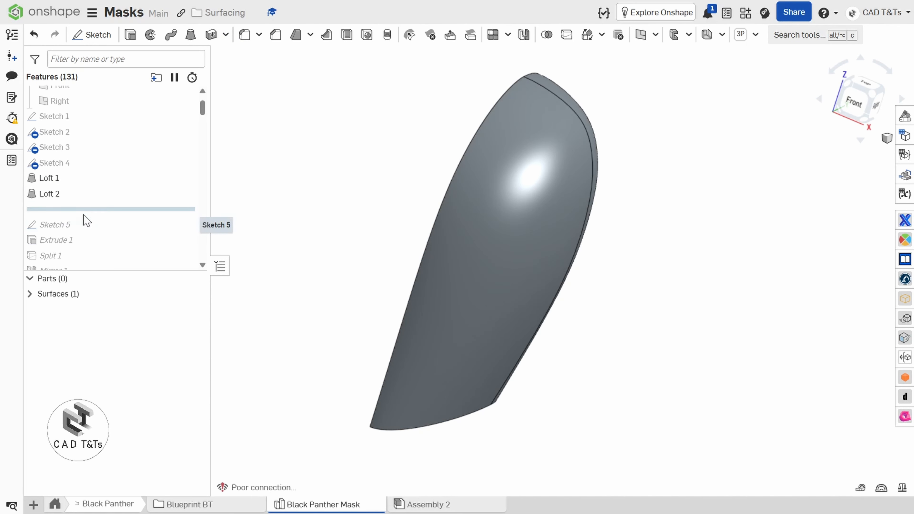
Roll the history forward past Extrude 1 and on past Split 2, inspecting the mirrored head and cutting plane from several angles.
{"action": "mouse_move", "coordinate": [88, 209]}
{"action": "left_mouse_down"}
{"action": "mouse_move", "coordinate": [87, 251]}
{"action": "mouse_move", "coordinate": [88, 224]}
{"action": "left_mouse_up"}
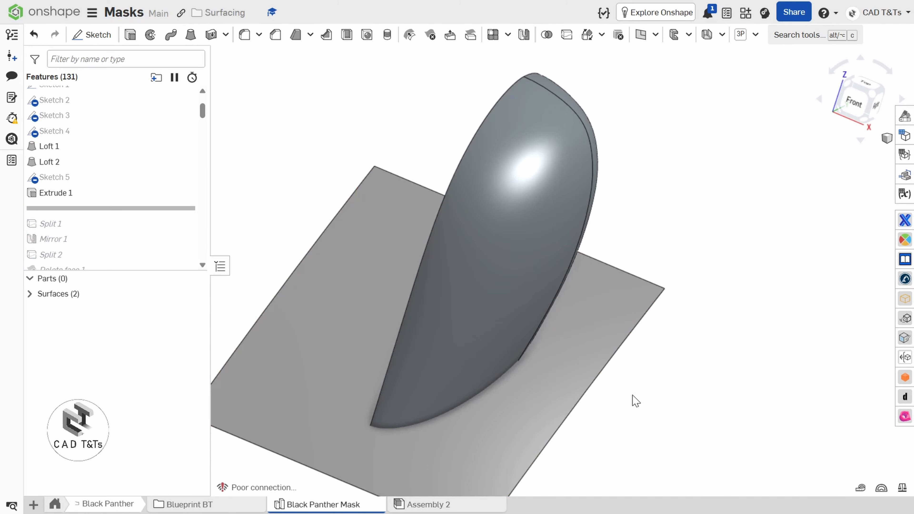
{"action": "right_click_drag", "start_coordinate": [633, 400], "coordinate": [620, 358]}
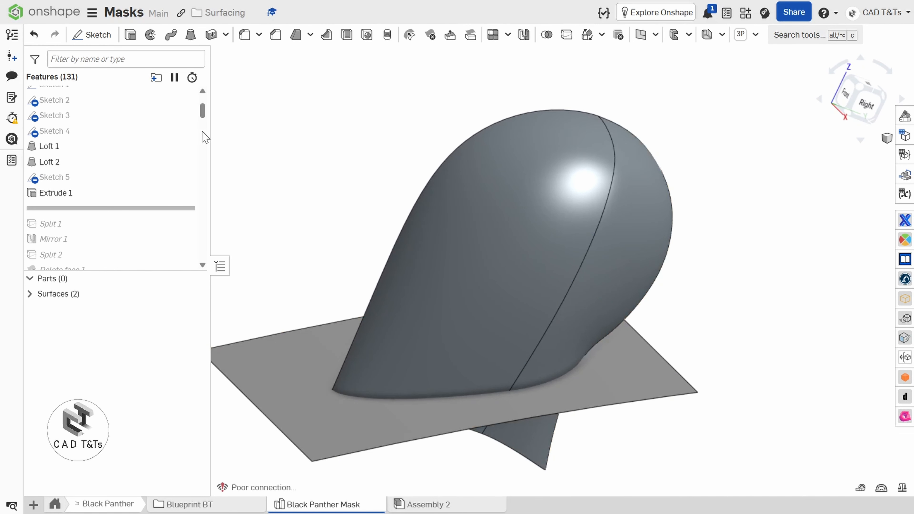
{"action": "scroll", "coordinate": [205, 116], "scroll_direction": "down", "scroll_amount": 1}
{"action": "left_click_drag", "start_coordinate": [166, 191], "coordinate": [71, 232]}
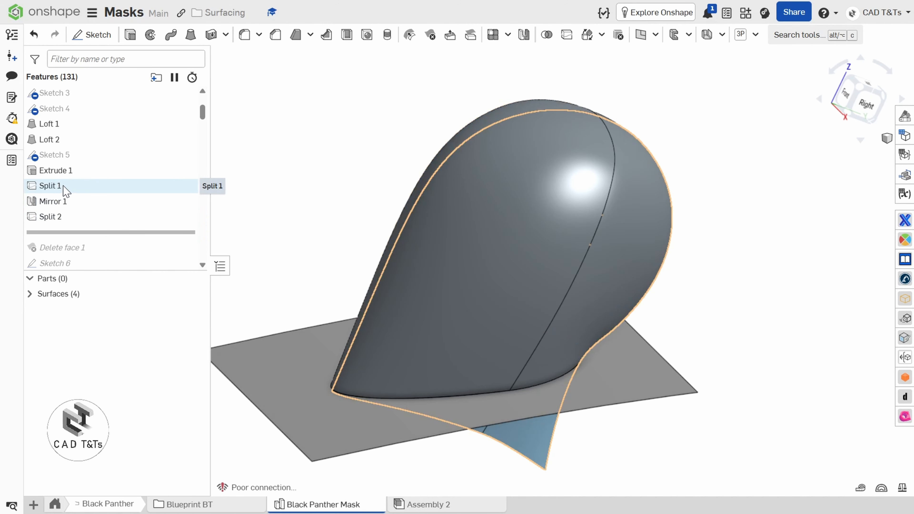
{"action": "right_click_drag", "start_coordinate": [471, 363], "coordinate": [518, 300]}
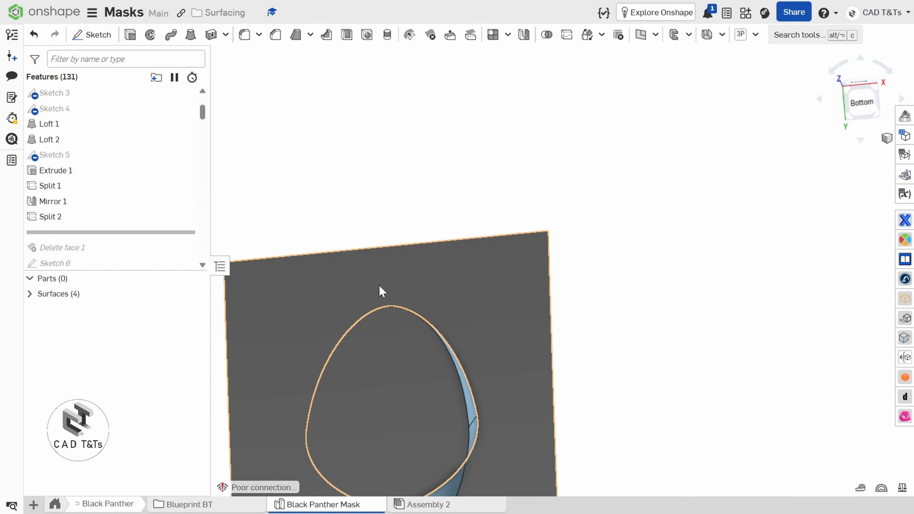
{"action": "right_click_drag", "start_coordinate": [422, 309], "coordinate": [459, 386]}
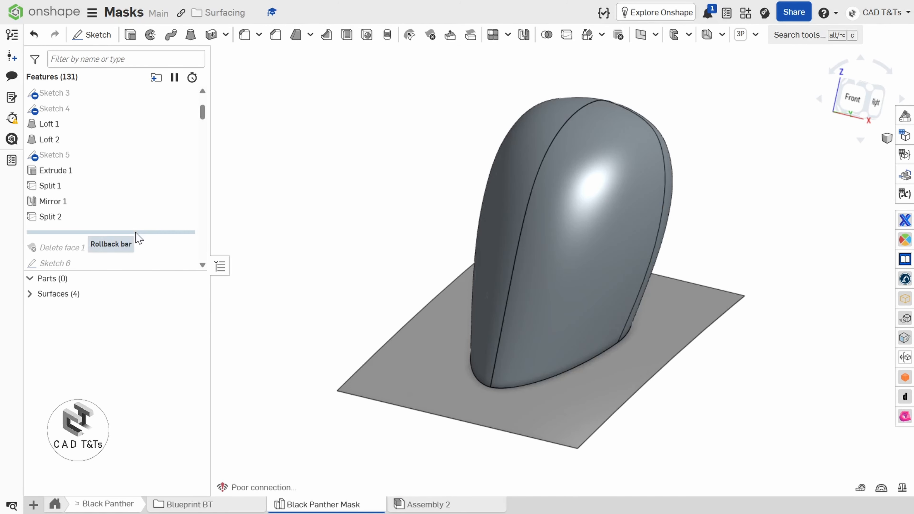
Roll the history forward past Delete face 1 and on past Extrude 2, inspecting the chin surface from the mask's left side.
{"action": "left_click_drag", "start_coordinate": [136, 233], "coordinate": [137, 257]}
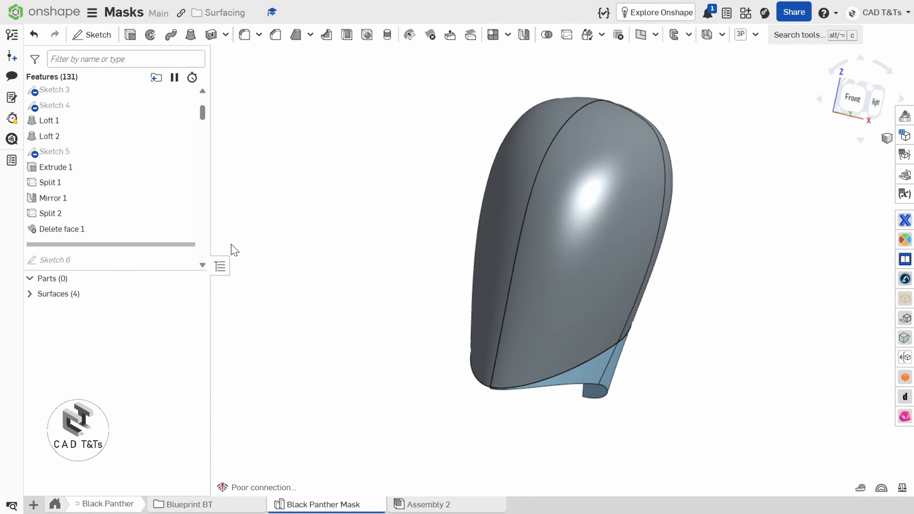
{"action": "left_click_drag", "start_coordinate": [202, 112], "coordinate": [203, 124]}
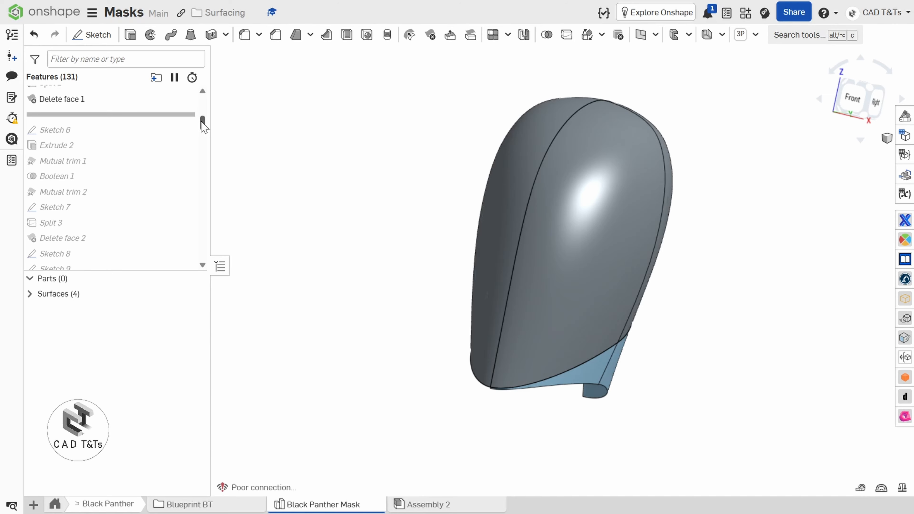
{"action": "left_click_drag", "start_coordinate": [193, 114], "coordinate": [194, 145]}
{"action": "mouse_move", "coordinate": [426, 233]}
{"action": "right_mouse_down"}
{"action": "mouse_move", "coordinate": [332, 215]}
{"action": "mouse_move", "coordinate": [347, 192]}
{"action": "mouse_move", "coordinate": [581, 268]}
{"action": "mouse_move", "coordinate": [667, 253]}
{"action": "mouse_move", "coordinate": [677, 238]}
{"action": "right_mouse_up"}
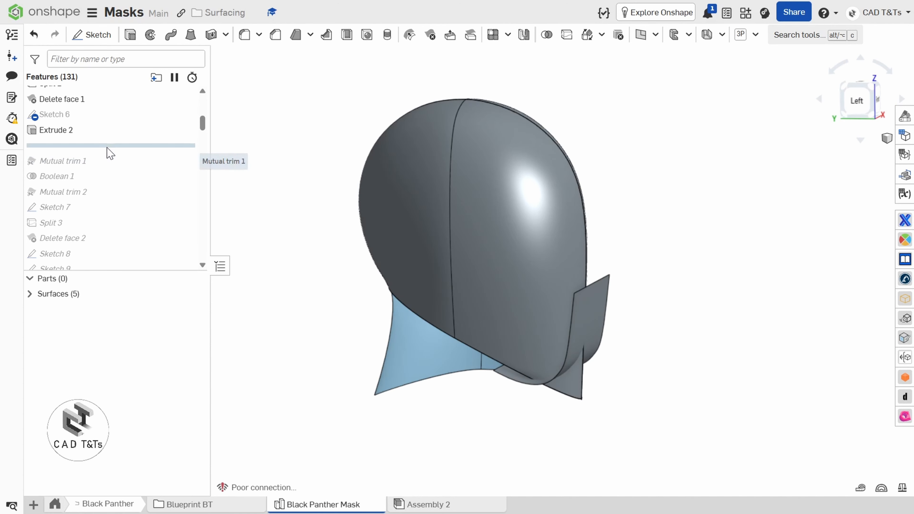
Roll the history forward past Mutual trim 2 and stop just after Sketch 7 with the eye-area sketch shown and the neck surface hidden.
{"action": "mouse_move", "coordinate": [108, 146]}
{"action": "left_mouse_down"}
{"action": "mouse_move", "coordinate": [92, 178]}
{"action": "mouse_move", "coordinate": [105, 204]}
{"action": "mouse_move", "coordinate": [85, 198]}
{"action": "left_mouse_up"}
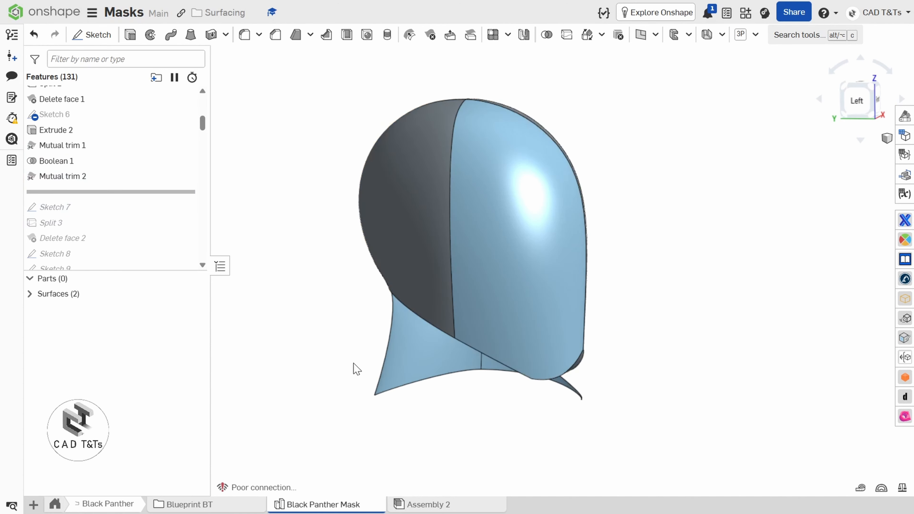
{"action": "right_click_drag", "start_coordinate": [353, 365], "coordinate": [338, 338]}
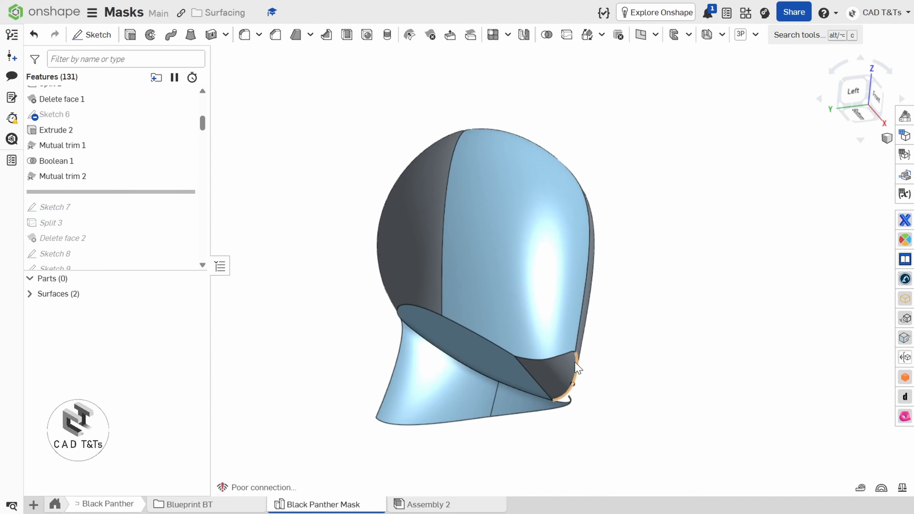
{"action": "left_click_drag", "start_coordinate": [115, 237], "coordinate": [124, 206]}
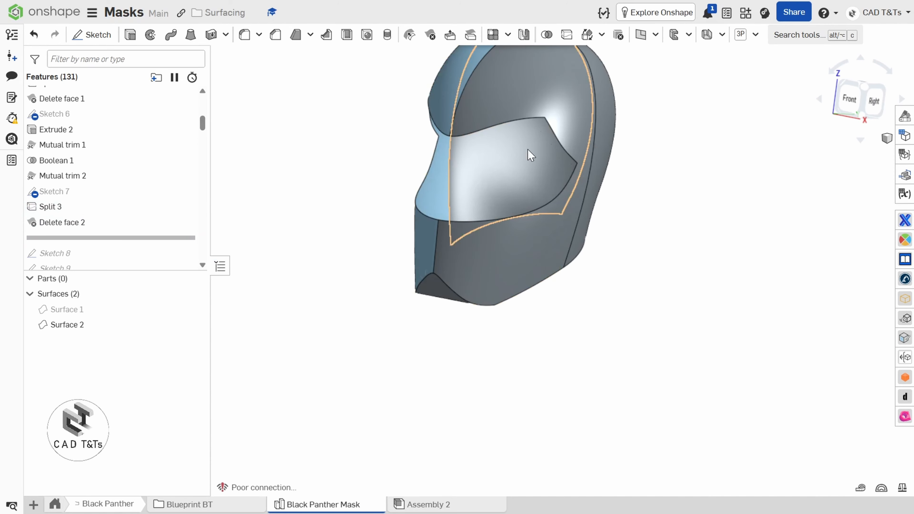
{"action": "right_click_drag", "start_coordinate": [319, 220], "coordinate": [339, 222]}
{"action": "right_click_drag", "start_coordinate": [590, 281], "coordinate": [633, 288]}
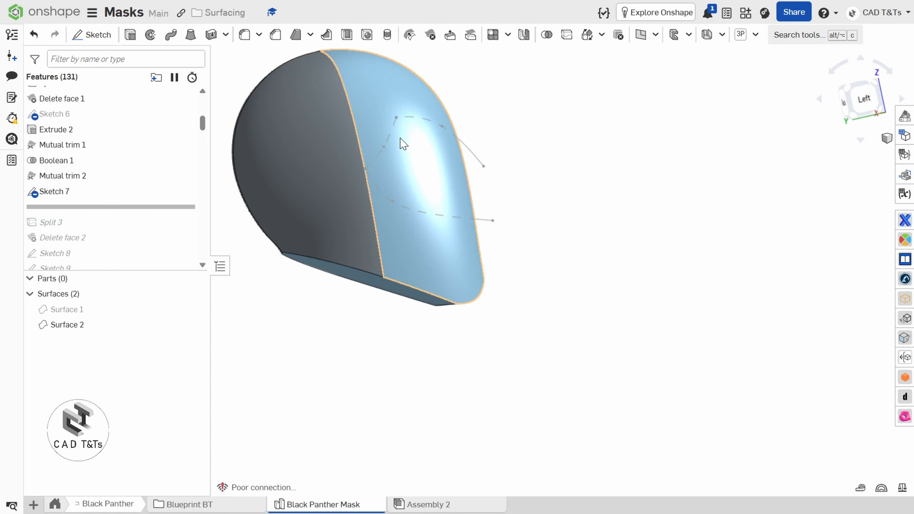
Roll the history forward past Split 3 and on to just after Projected curve 1, inspecting the mask's eye opening.
{"action": "left_click_drag", "start_coordinate": [124, 207], "coordinate": [118, 231]}
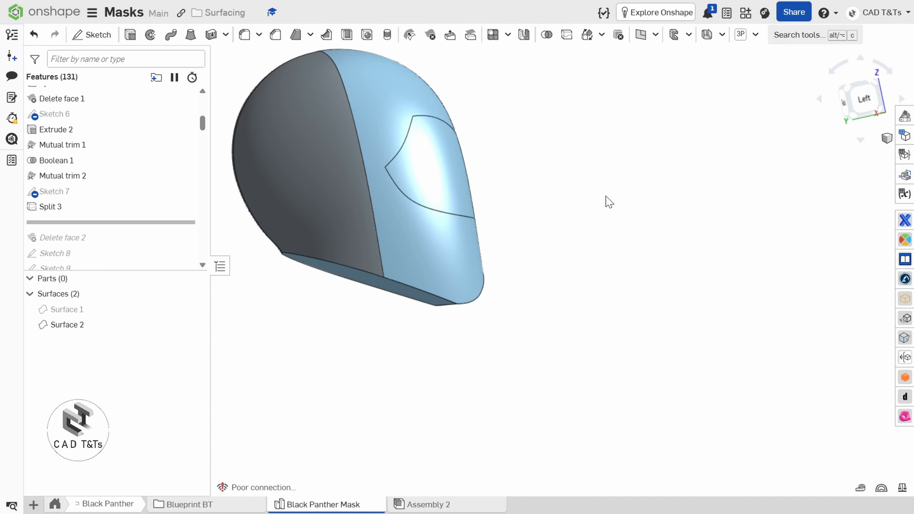
{"action": "right_click_drag", "start_coordinate": [609, 202], "coordinate": [536, 164]}
{"action": "left_click_drag", "start_coordinate": [179, 221], "coordinate": [133, 248]}
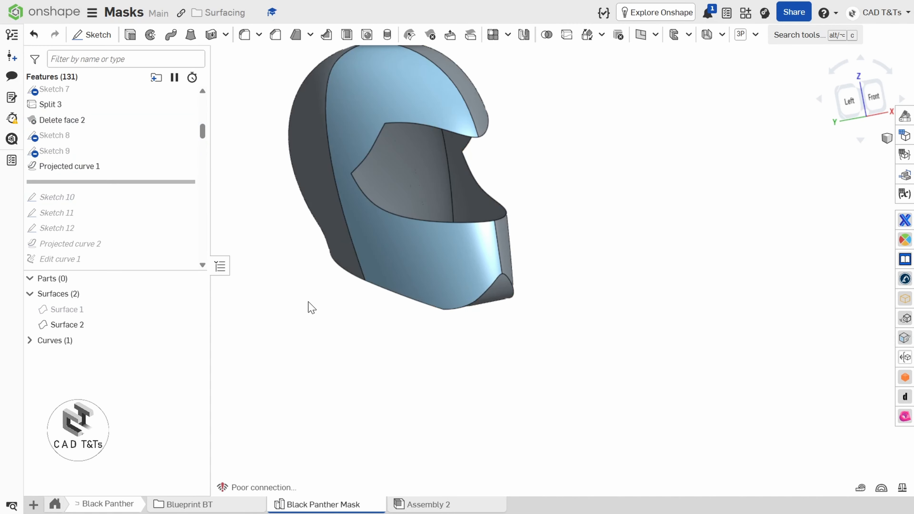
{"action": "right_click_drag", "start_coordinate": [312, 308], "coordinate": [294, 300]}
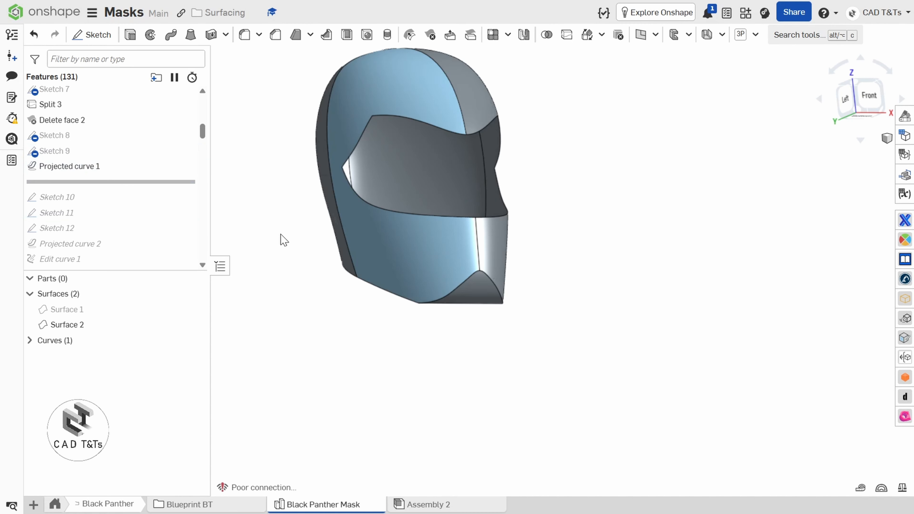
Open the Projected curve 1 definition to examine its two source sketches, and close it without changes.
{"action": "right_click", "coordinate": [101, 166]}
{"action": "left_click", "coordinate": [144, 188]}
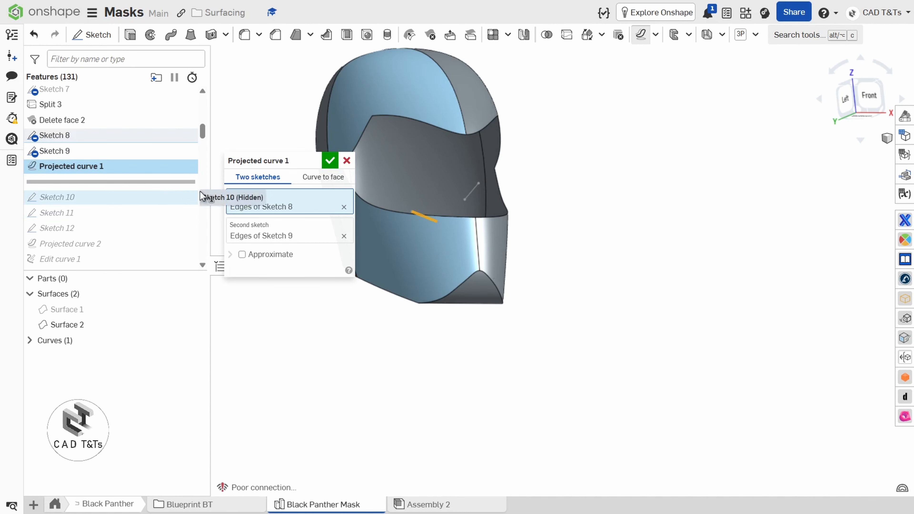
{"action": "middle_click_drag", "start_coordinate": [617, 254], "coordinate": [789, 269]}
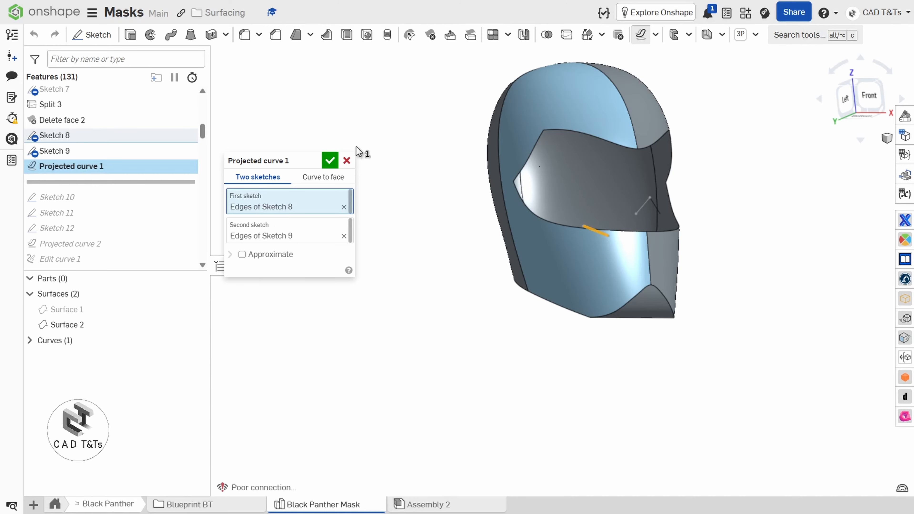
{"action": "left_click", "coordinate": [346, 160]}
Hide both surfaces, show the projected curve on its own, and show Surface 2 again.
{"action": "left_click", "coordinate": [196, 293]}
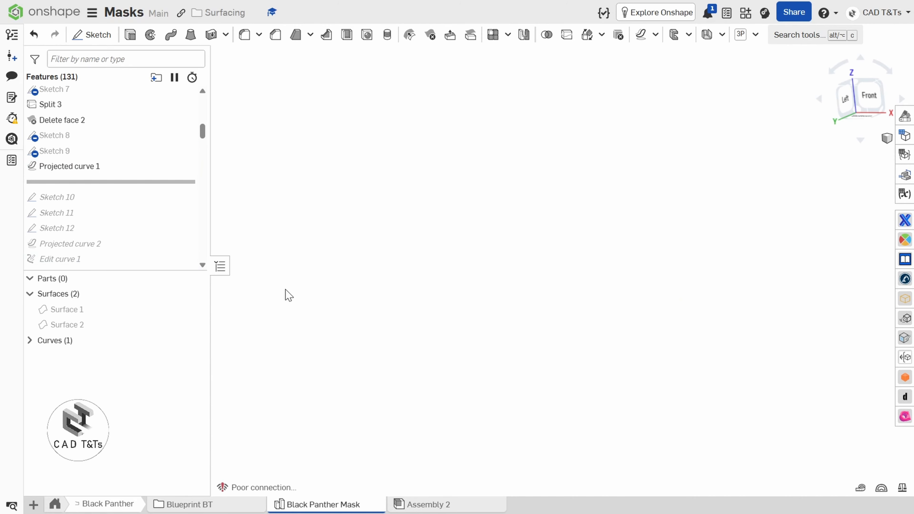
{"action": "left_click", "coordinate": [195, 340]}
{"action": "right_click_drag", "start_coordinate": [520, 288], "coordinate": [479, 255]}
{"action": "left_click", "coordinate": [195, 325]}
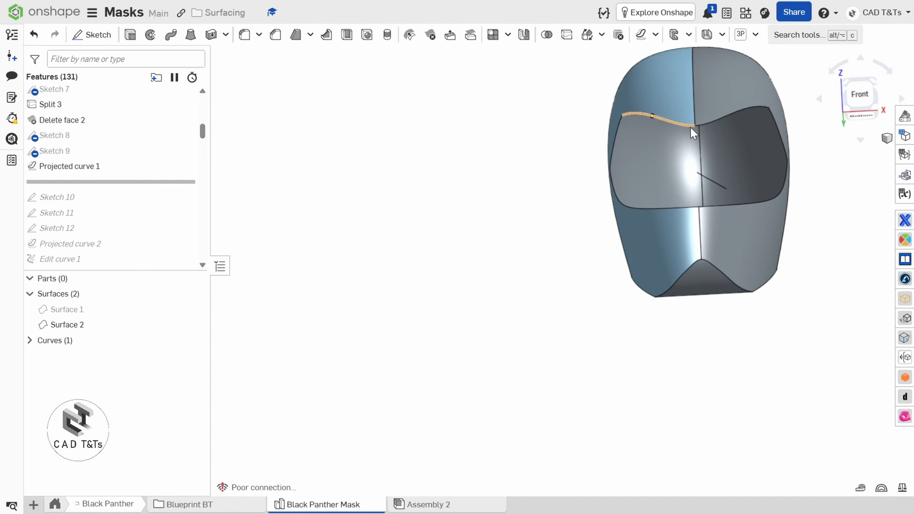
Roll the history forward to just after Projected curve 2 and show Curve 2 in the mask's eye opening.
{"action": "right_click_drag", "start_coordinate": [683, 188], "coordinate": [647, 200]}
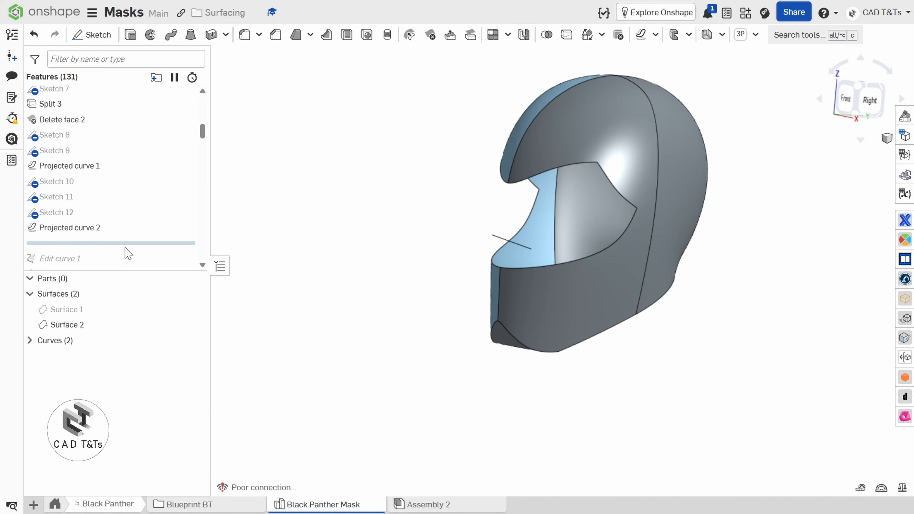
{"action": "left_click", "coordinate": [30, 341]}
{"action": "left_click", "coordinate": [196, 371]}
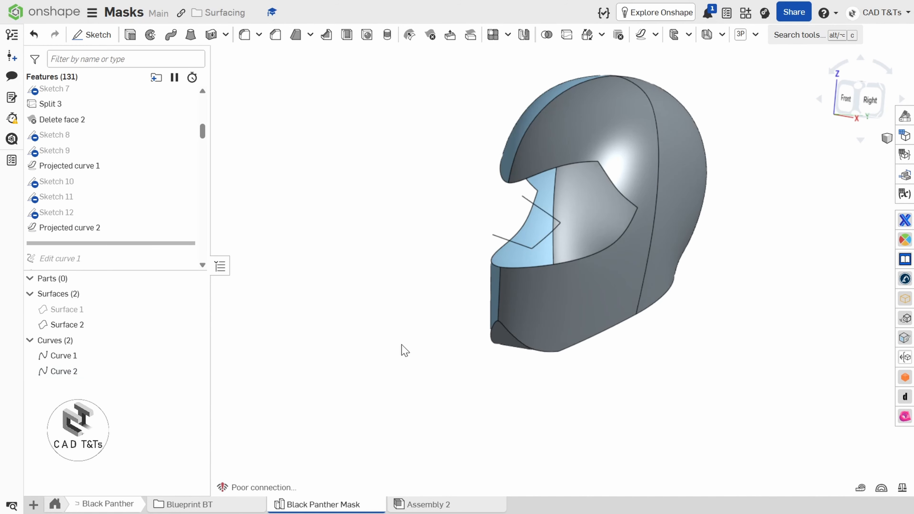
{"action": "right_click_drag", "start_coordinate": [404, 351], "coordinate": [551, 180]}
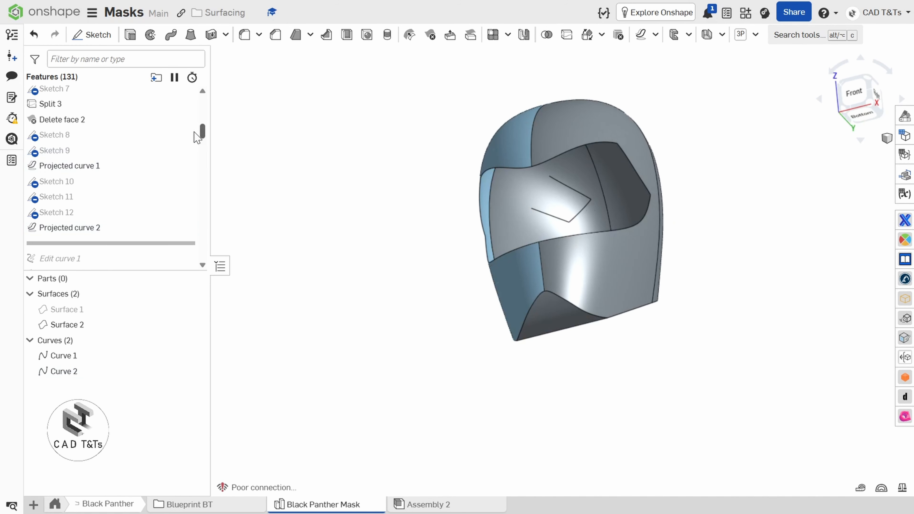
Show the Sketch 1 blueprint over the mask in Front view to compare it with the nose curves, and hide it again.
{"action": "left_click_drag", "start_coordinate": [202, 128], "coordinate": [202, 96]}
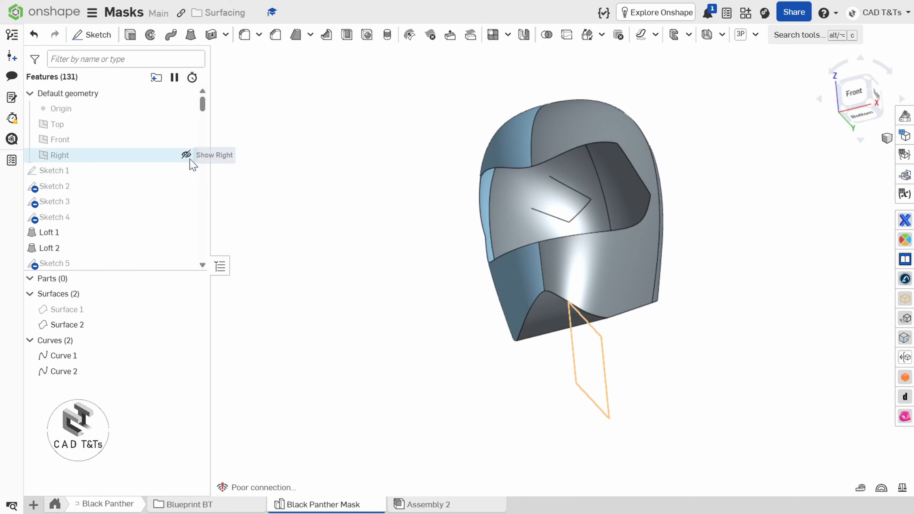
{"action": "left_click", "coordinate": [187, 171]}
{"action": "right_click_drag", "start_coordinate": [332, 179], "coordinate": [342, 199]}
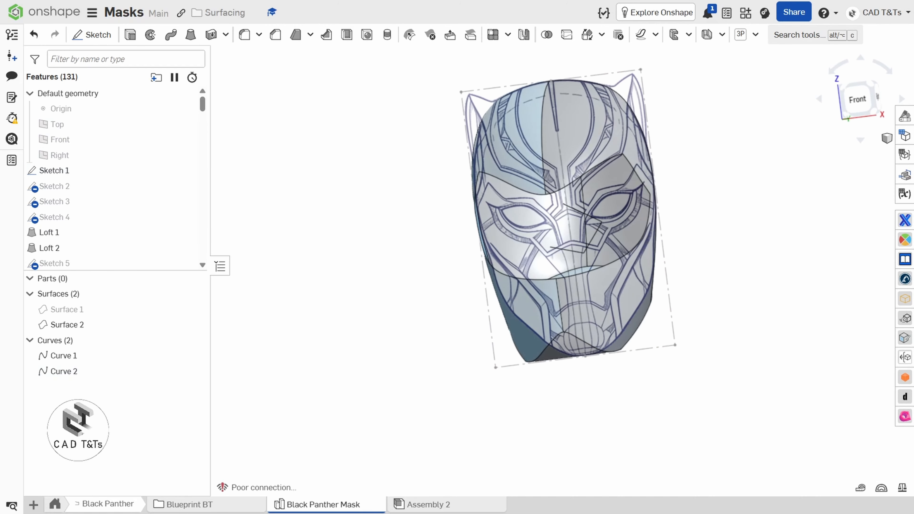
{"action": "left_click", "coordinate": [858, 99]}
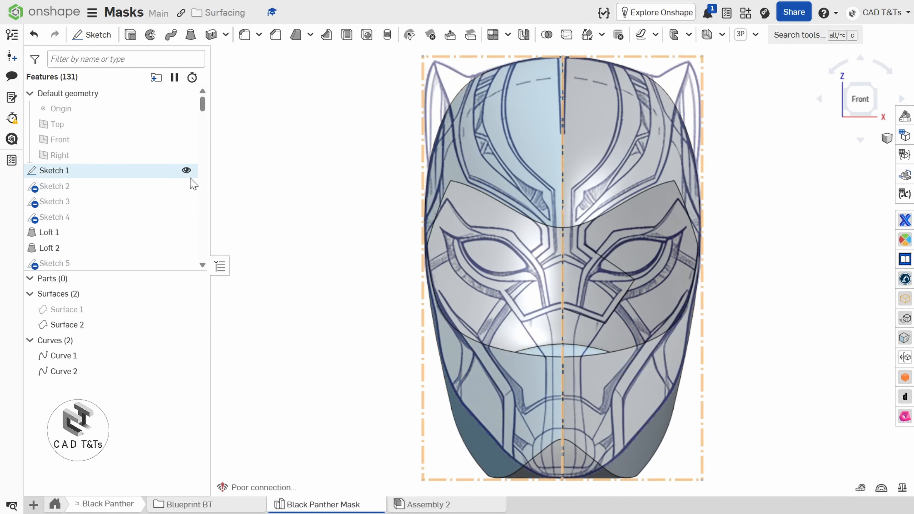
{"action": "left_click", "coordinate": [187, 186]}
{"action": "mouse_move", "coordinate": [320, 241]}
{"action": "right_mouse_down"}
{"action": "mouse_move", "coordinate": [258, 240]}
{"action": "mouse_move", "coordinate": [316, 243]}
{"action": "right_mouse_up"}
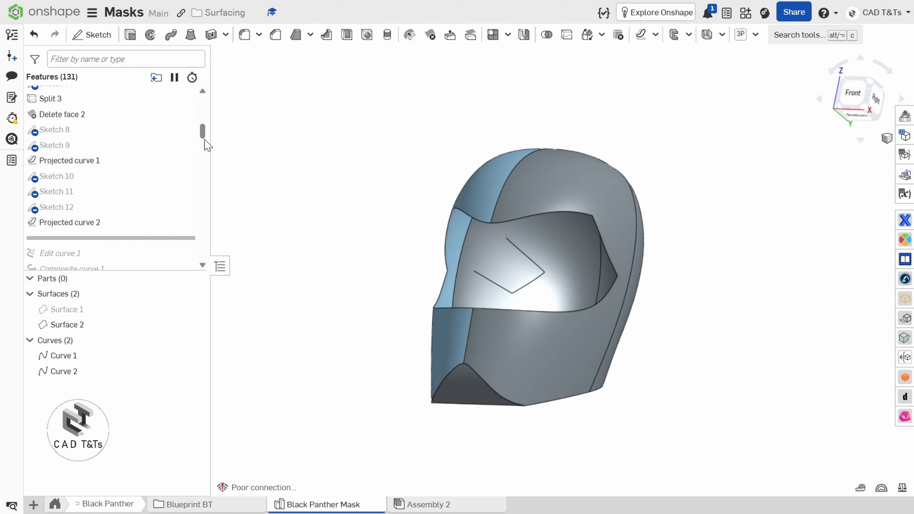
Roll the history forward past Edit curve 1 and locate the Edit curve command among the available curve tools.
{"action": "left_click_drag", "start_coordinate": [203, 133], "coordinate": [204, 139]}
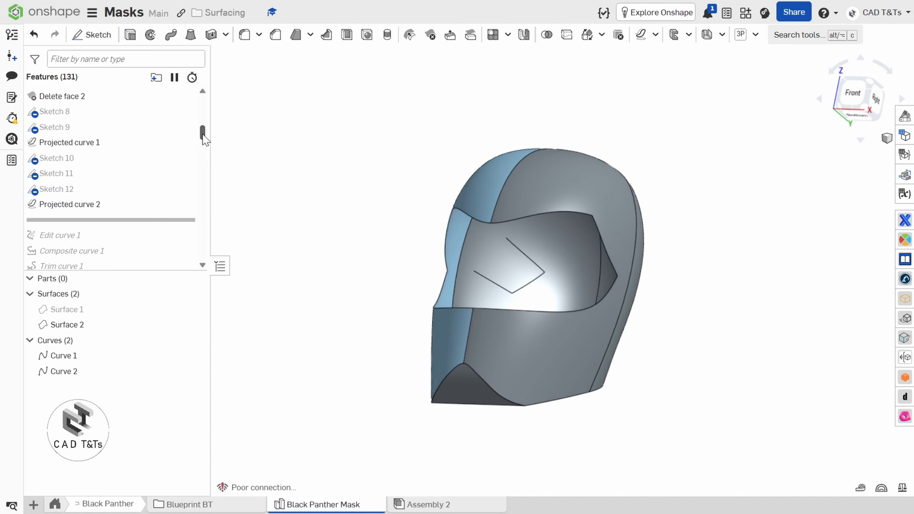
{"action": "left_click_drag", "start_coordinate": [161, 220], "coordinate": [161, 245]}
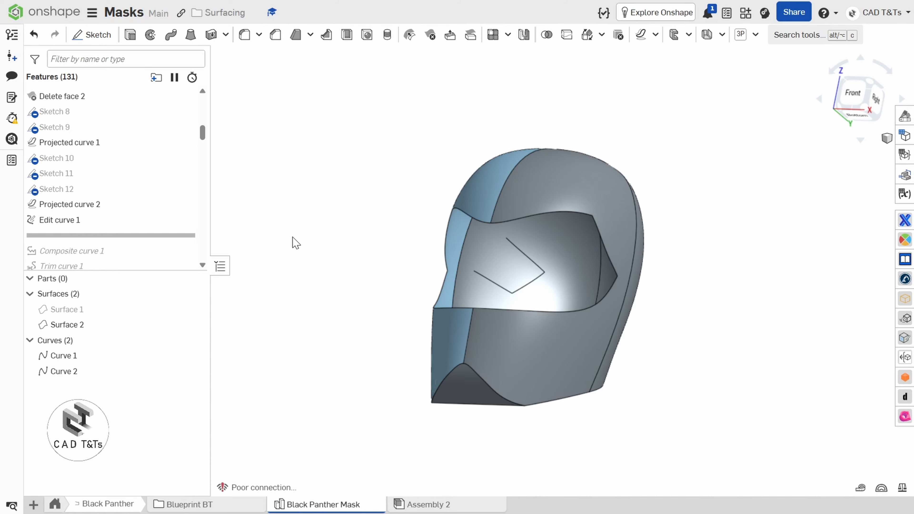
{"action": "right_click_drag", "start_coordinate": [541, 292], "coordinate": [455, 328]}
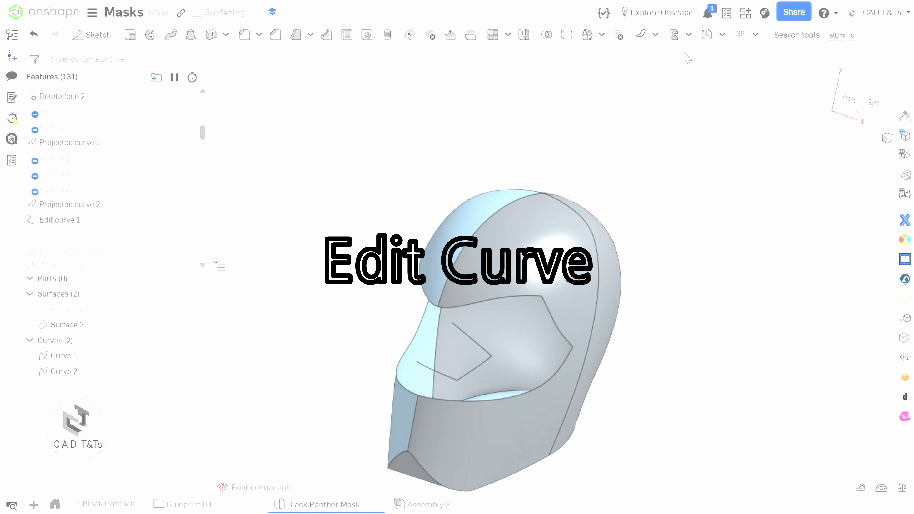
{"action": "left_click", "coordinate": [655, 35]}
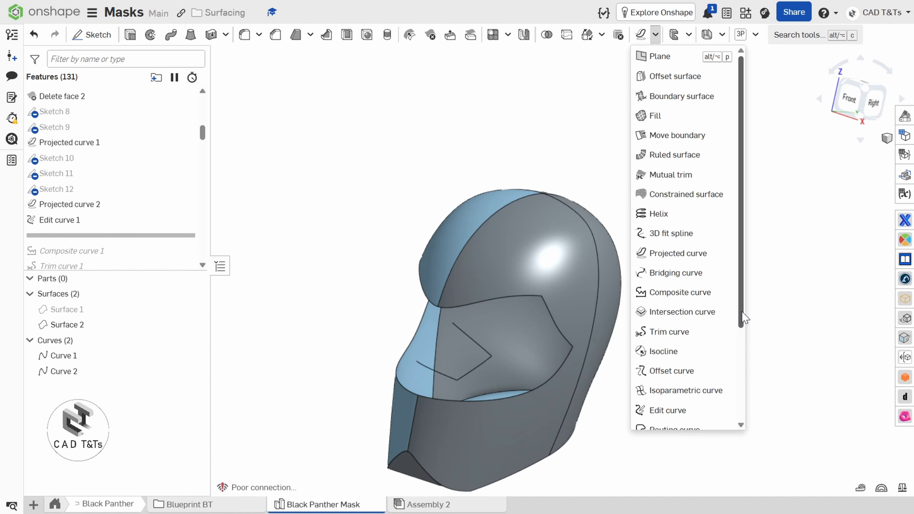
{"action": "left_click_drag", "start_coordinate": [740, 313], "coordinate": [738, 325]}
{"action": "left_click", "coordinate": [348, 158]}
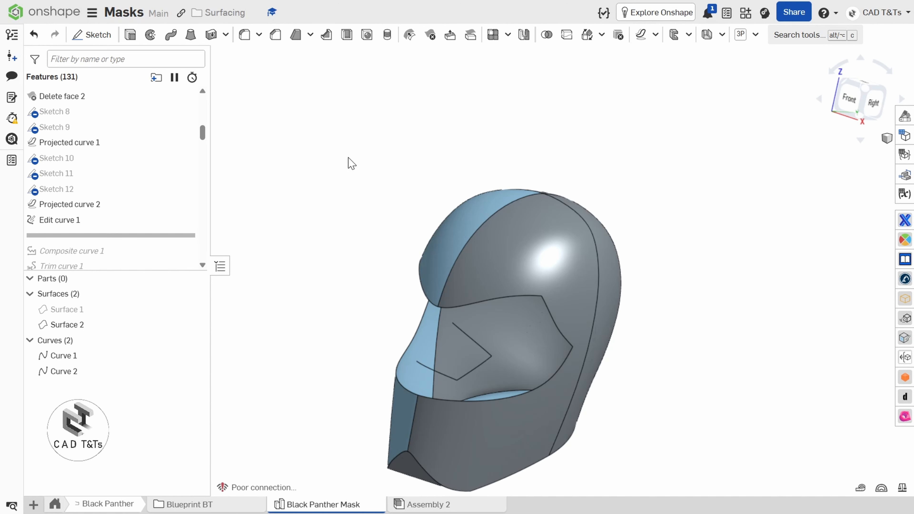
Open the Edit curve 1 definition, examine the two edited control points of Curve 1 up close, and accept it unchanged.
{"action": "right_click", "coordinate": [50, 228]}
{"action": "left_click", "coordinate": [116, 251]}
{"action": "left_click_drag", "start_coordinate": [269, 163], "coordinate": [287, 59]}
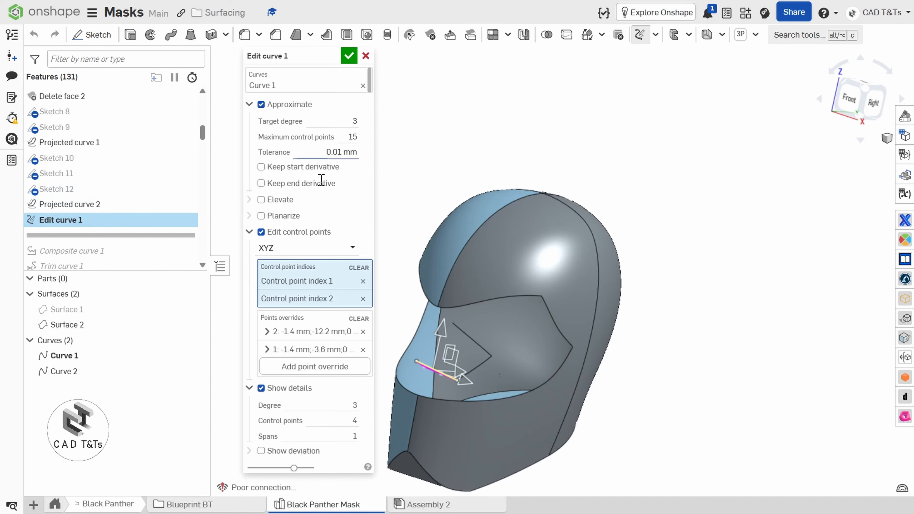
{"action": "mouse_move", "coordinate": [470, 381]}
{"action": "right_mouse_down"}
{"action": "mouse_move", "coordinate": [490, 343]}
{"action": "mouse_move", "coordinate": [481, 377]}
{"action": "mouse_move", "coordinate": [460, 393]}
{"action": "mouse_move", "coordinate": [469, 393]}
{"action": "right_mouse_up"}
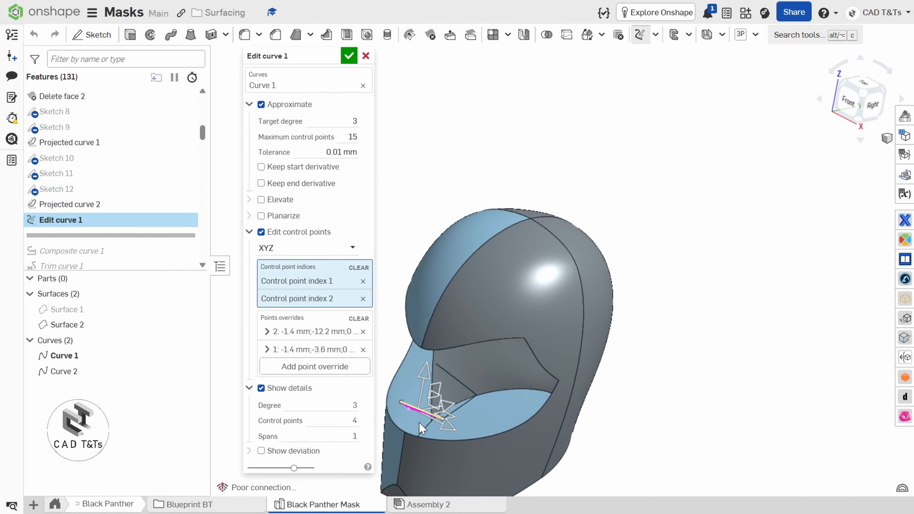
{"action": "scroll", "coordinate": [419, 423], "scroll_direction": "up", "scroll_amount": 10}
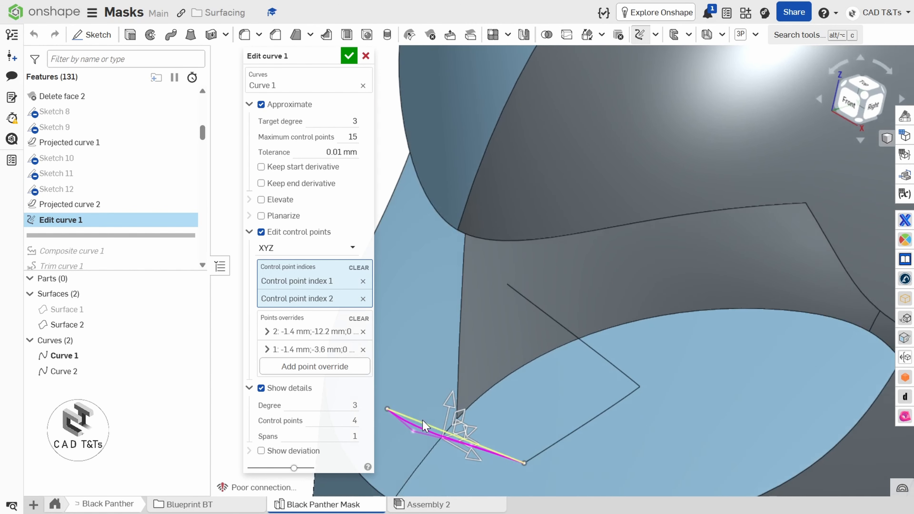
{"action": "scroll", "coordinate": [422, 420], "scroll_direction": "down", "scroll_amount": 7}
{"action": "middle_click_drag", "start_coordinate": [427, 424], "coordinate": [510, 320]}
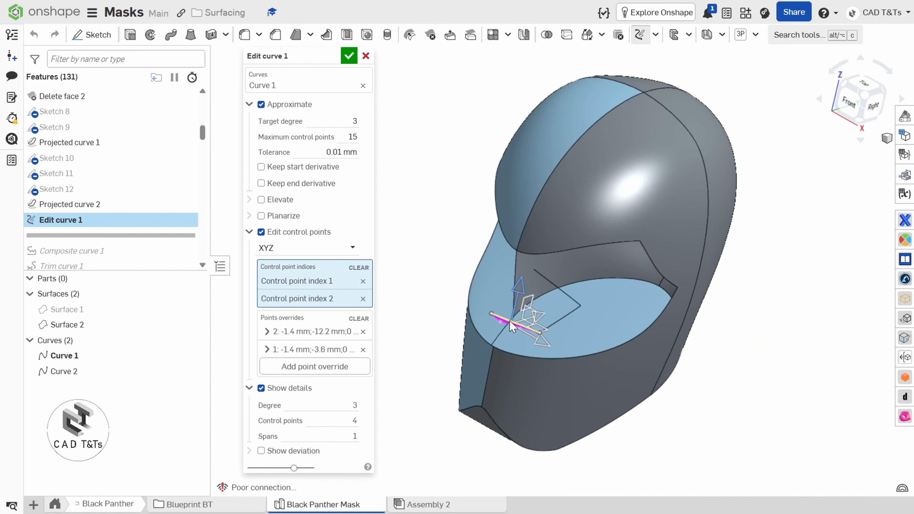
{"action": "scroll", "coordinate": [512, 326], "scroll_direction": "up", "scroll_amount": 6}
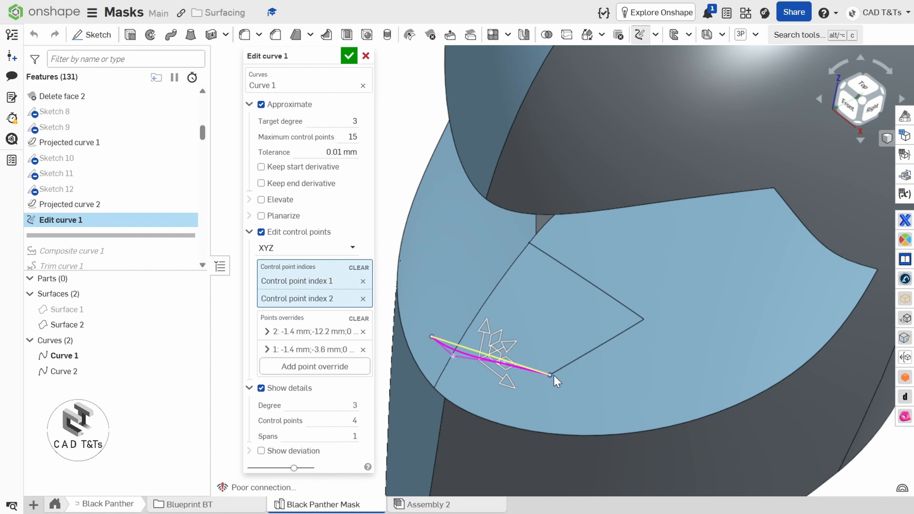
{"action": "left_click", "coordinate": [349, 56]}
Review the feature list from the default geometry and first sketches down to Edit curve 1.
{"action": "left_click_drag", "start_coordinate": [203, 134], "coordinate": [203, 137]}
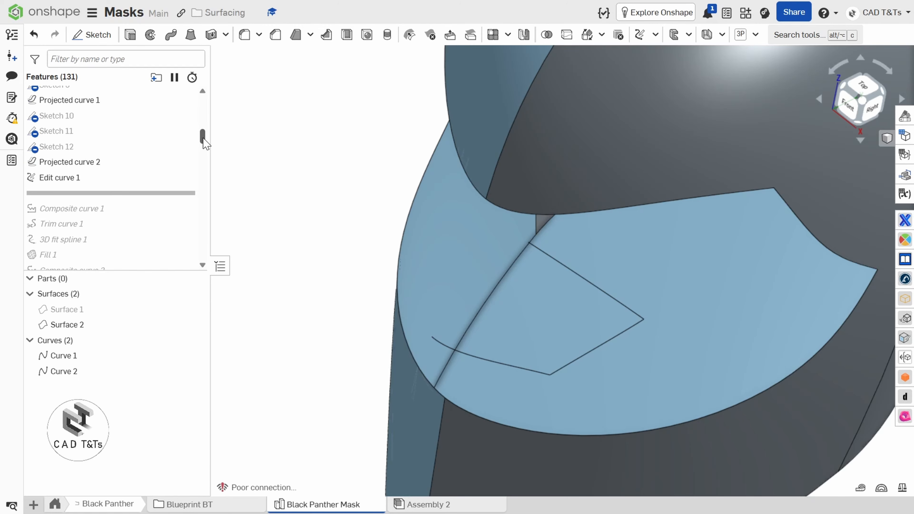
{"action": "left_click_drag", "start_coordinate": [204, 141], "coordinate": [209, 113]}
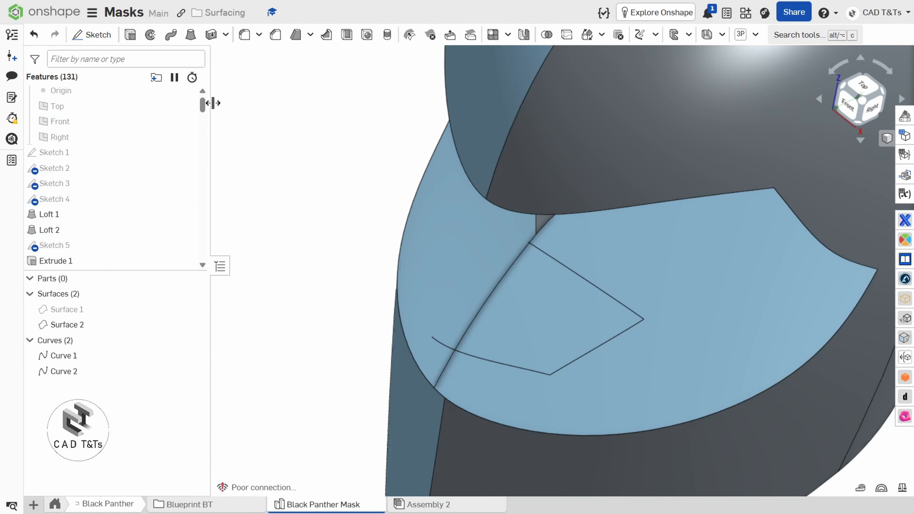
{"action": "scroll", "coordinate": [202, 108], "scroll_direction": "down", "scroll_amount": 3}
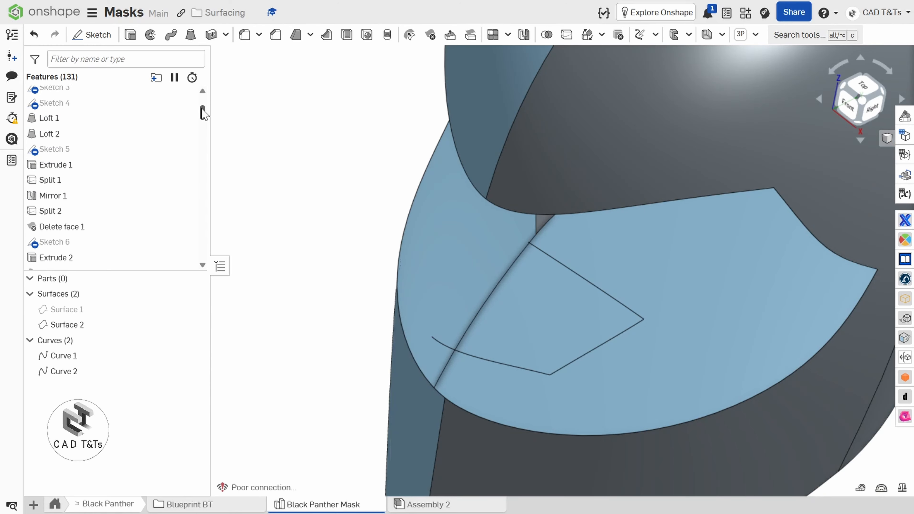
{"action": "scroll", "coordinate": [202, 114], "scroll_direction": "down", "scroll_amount": 1}
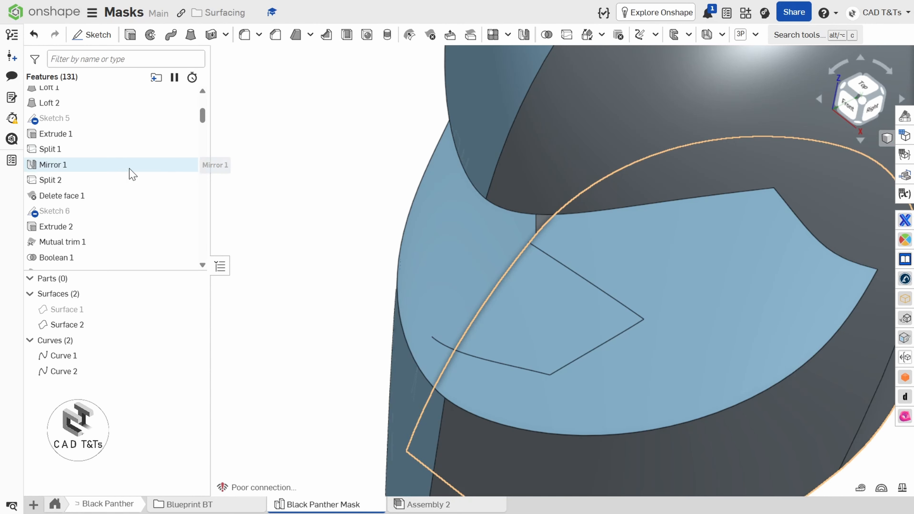
{"action": "left_click_drag", "start_coordinate": [205, 116], "coordinate": [205, 117]}
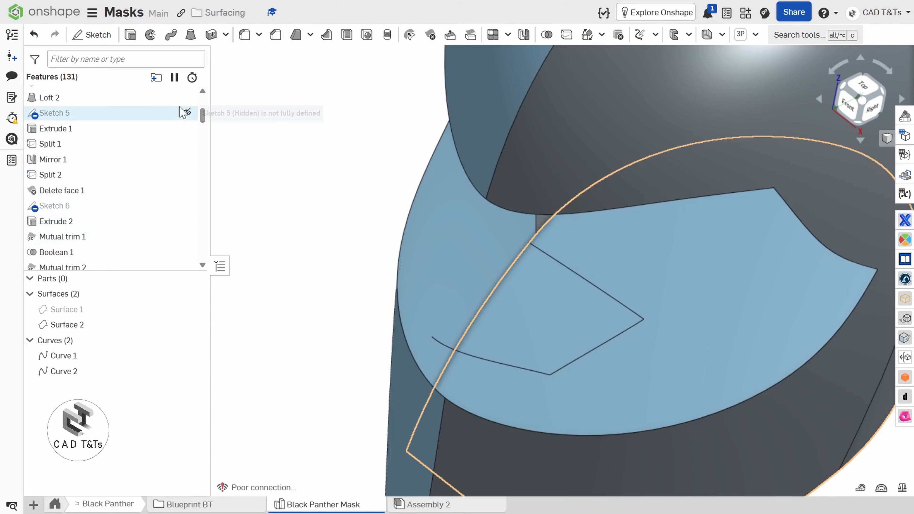
{"action": "scroll", "coordinate": [207, 124], "scroll_direction": "down", "scroll_amount": 1}
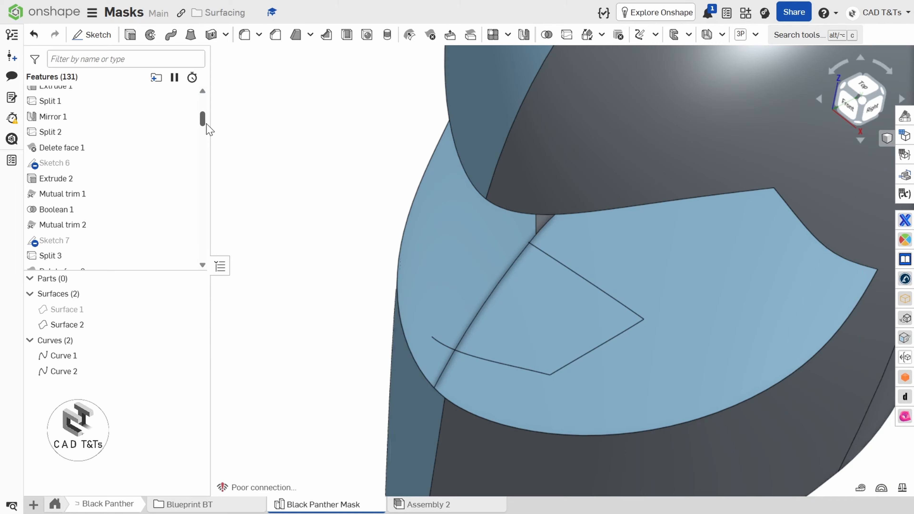
{"action": "scroll", "coordinate": [207, 124], "scroll_direction": "down", "scroll_amount": 1}
{"action": "scroll", "coordinate": [206, 126], "scroll_direction": "down", "scroll_amount": 3}
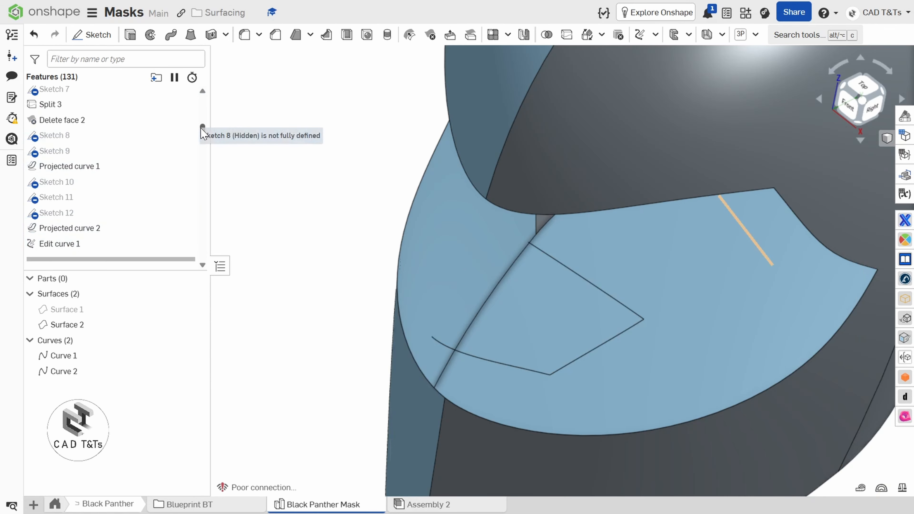
{"action": "scroll", "coordinate": [205, 136], "scroll_direction": "down", "scroll_amount": 1}
{"action": "scroll", "coordinate": [204, 136], "scroll_direction": "down", "scroll_amount": 3}
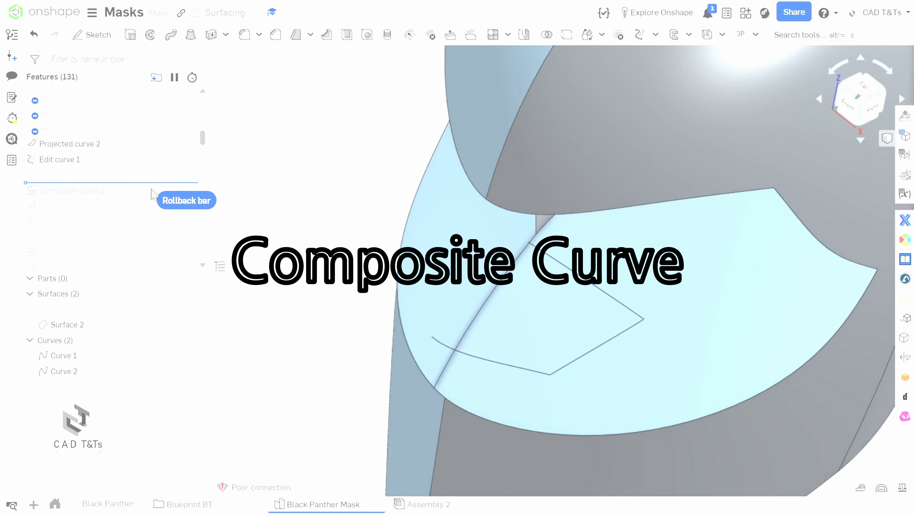
Roll the history forward past Composite curve 1 and inspect the upper edge of the mask's eye opening.
{"action": "left_click_drag", "start_coordinate": [151, 190], "coordinate": [155, 198]}
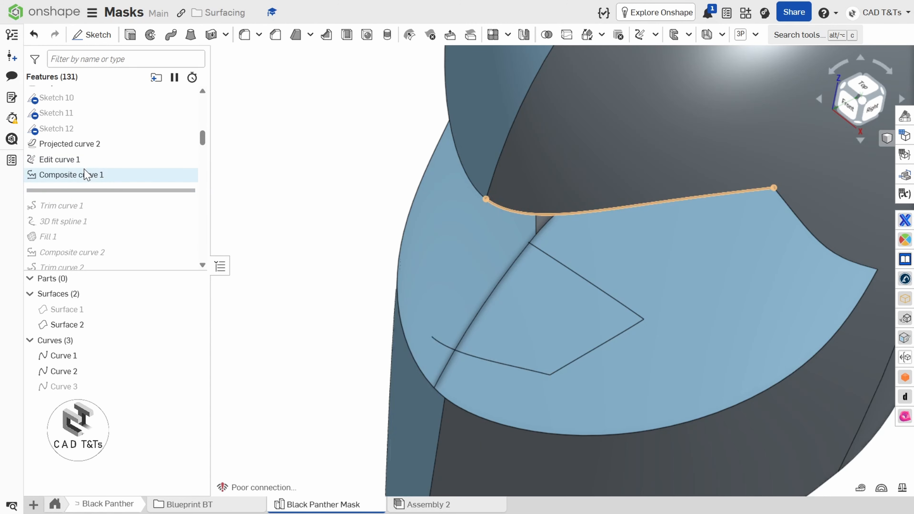
{"action": "right_click_drag", "start_coordinate": [348, 186], "coordinate": [350, 179]}
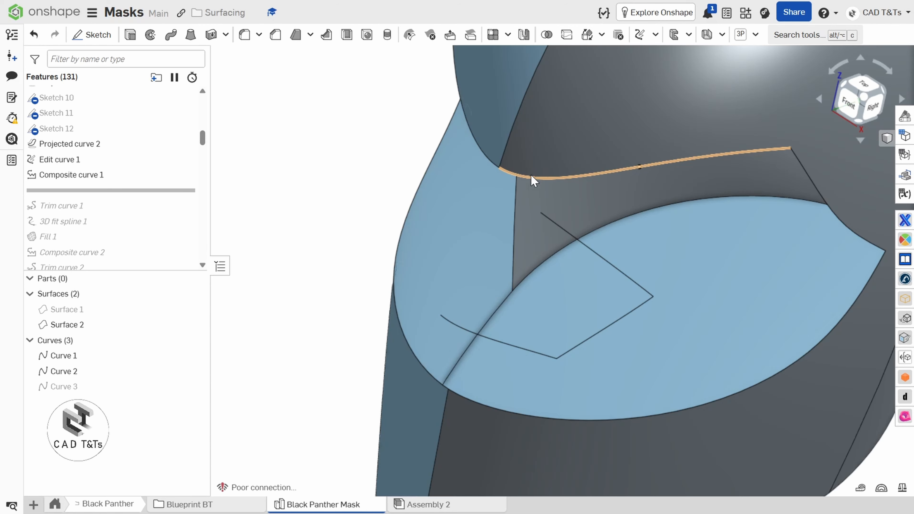
{"action": "scroll", "coordinate": [530, 175], "scroll_direction": "down", "scroll_amount": 3}
{"action": "right_click_drag", "start_coordinate": [531, 175], "coordinate": [528, 164]}
{"action": "scroll", "coordinate": [528, 165], "scroll_direction": "up", "scroll_amount": 1}
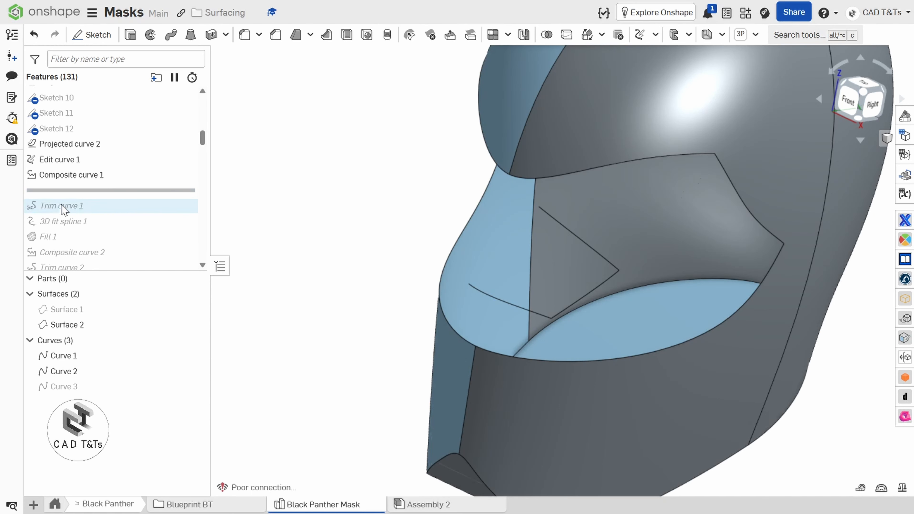
Roll the history forward past Trim curve 1 and isolate Curve 3 by showing it and hiding Curve 1, Curve 2 and Surface 2.
{"action": "left_click_drag", "start_coordinate": [65, 190], "coordinate": [81, 206]}
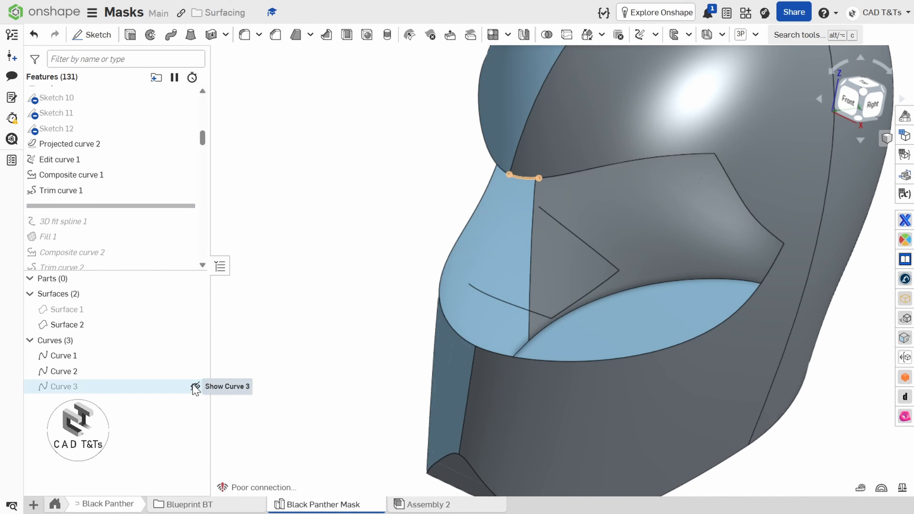
{"action": "left_click", "coordinate": [195, 386]}
{"action": "left_click", "coordinate": [194, 371]}
{"action": "left_click", "coordinate": [196, 355]}
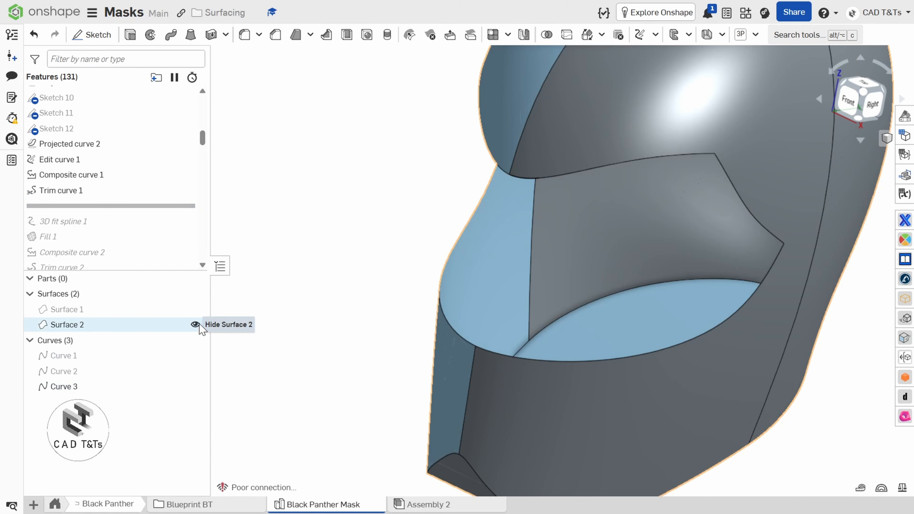
{"action": "left_click", "coordinate": [194, 324]}
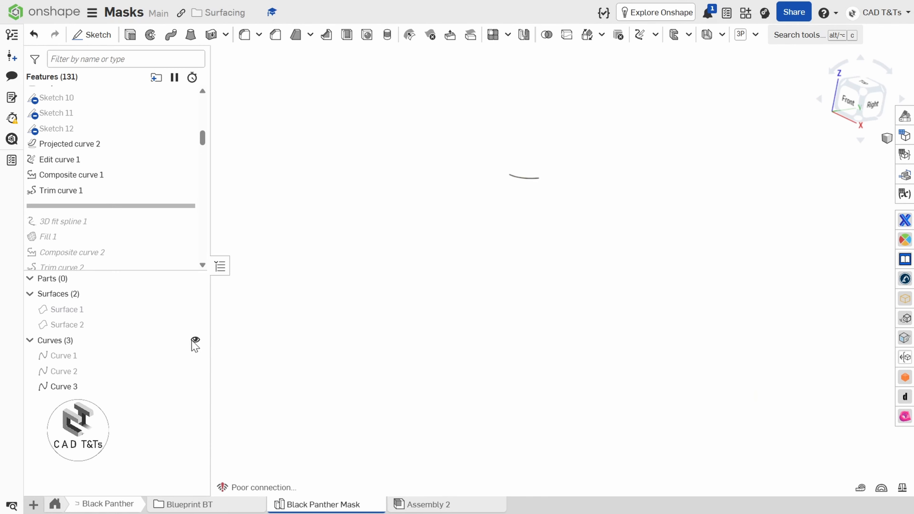
Show Surface 2 and all the curves, and hide Curve 1 and Curve 2 so only Curve 3 remains displayed on the mask.
{"action": "left_click", "coordinate": [195, 340]}
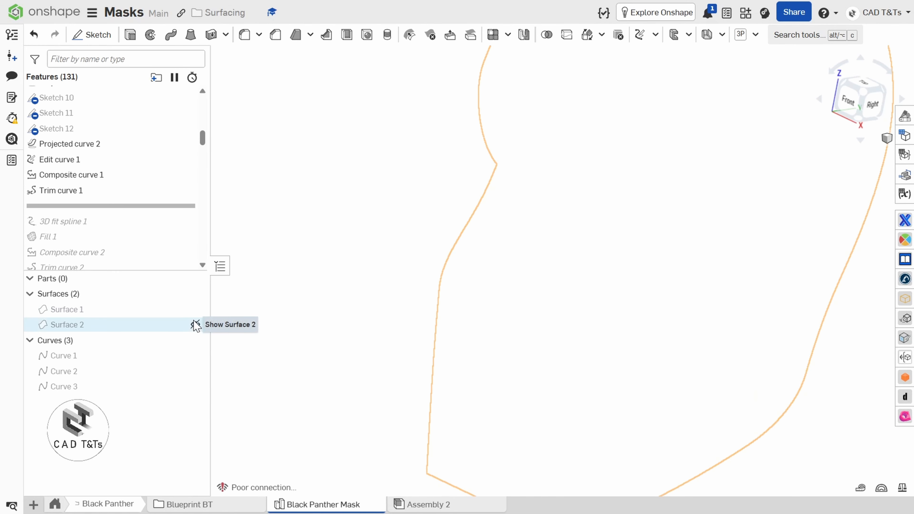
{"action": "left_click", "coordinate": [195, 323]}
{"action": "left_click", "coordinate": [195, 341]}
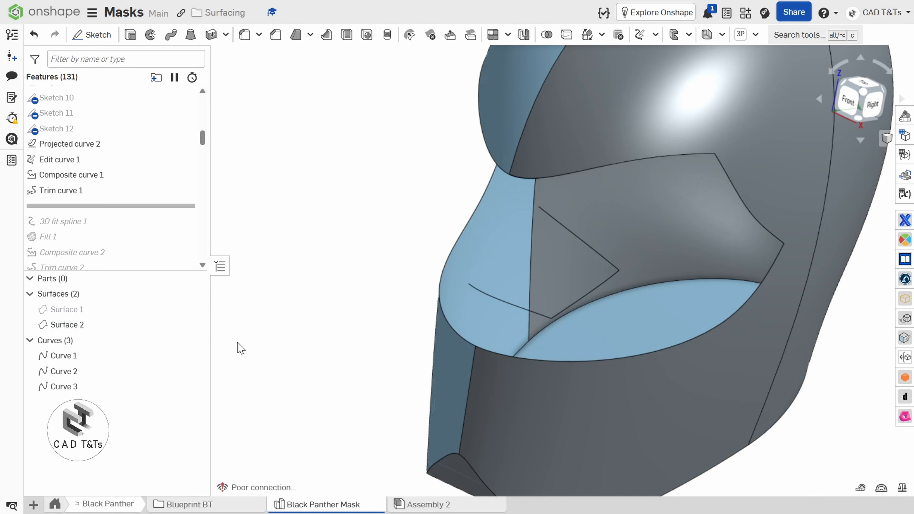
{"action": "left_click", "coordinate": [195, 371]}
{"action": "left_click", "coordinate": [195, 355]}
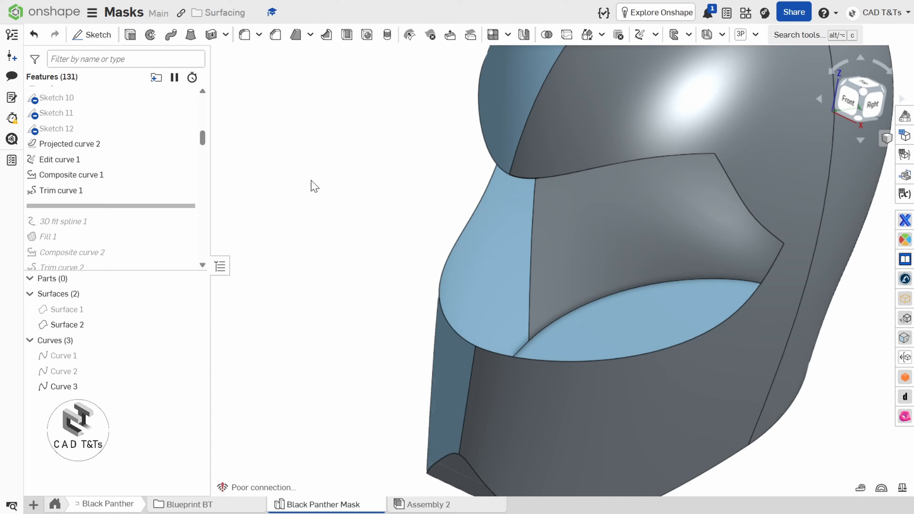
Open the Trim curve 1 definition, examine where Curve 3 is trimmed at the mate connector, and accept it unchanged.
{"action": "right_click", "coordinate": [71, 195]}
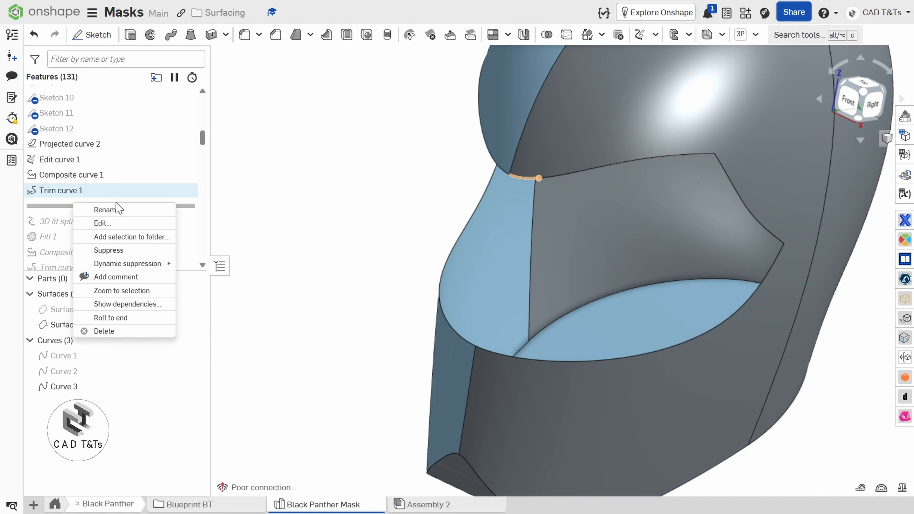
{"action": "left_click", "coordinate": [120, 224]}
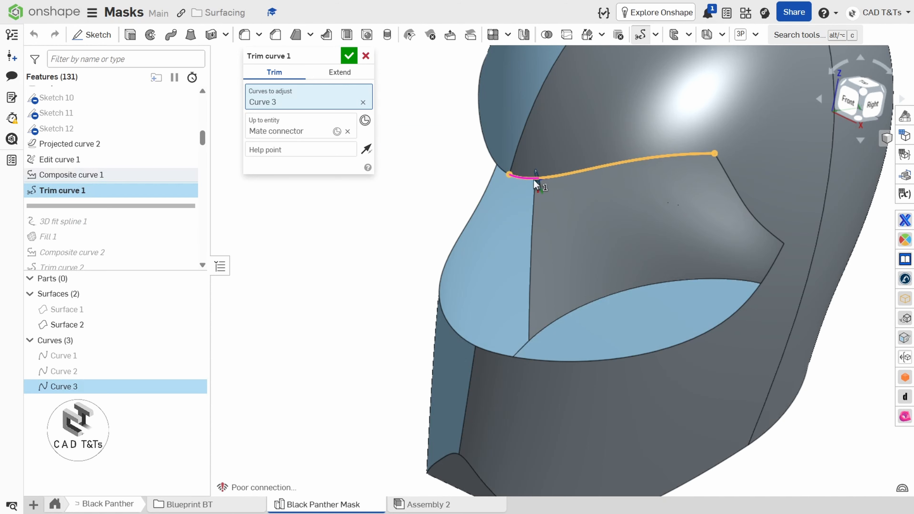
{"action": "right_click_drag", "start_coordinate": [551, 189], "coordinate": [553, 188]}
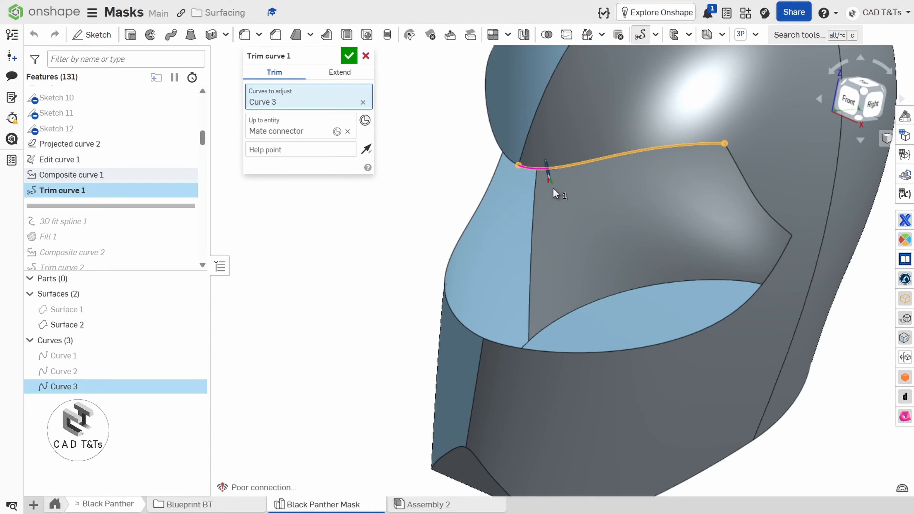
{"action": "left_click", "coordinate": [351, 57]}
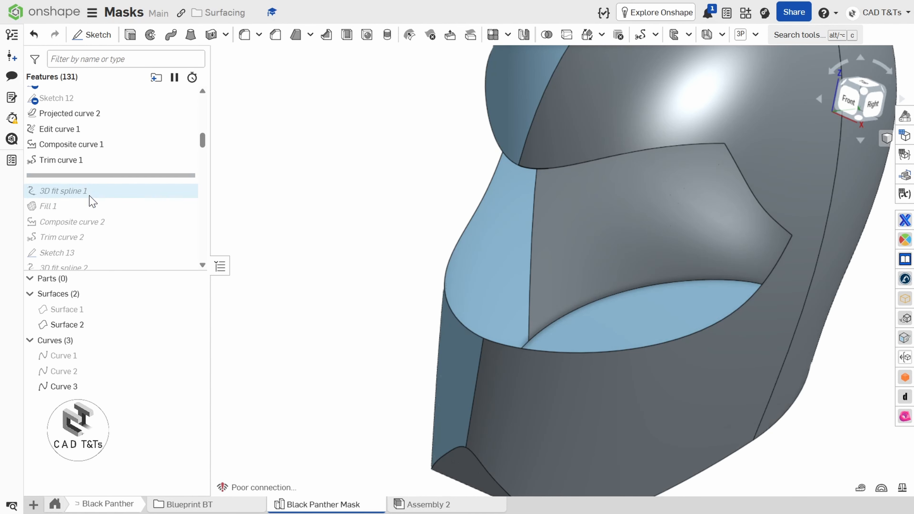
Roll the history forward past 3D fit spline 1, highlight the spline on the mask, and show Curve 2 to see how they connect.
{"action": "left_click_drag", "start_coordinate": [54, 175], "coordinate": [71, 189]}
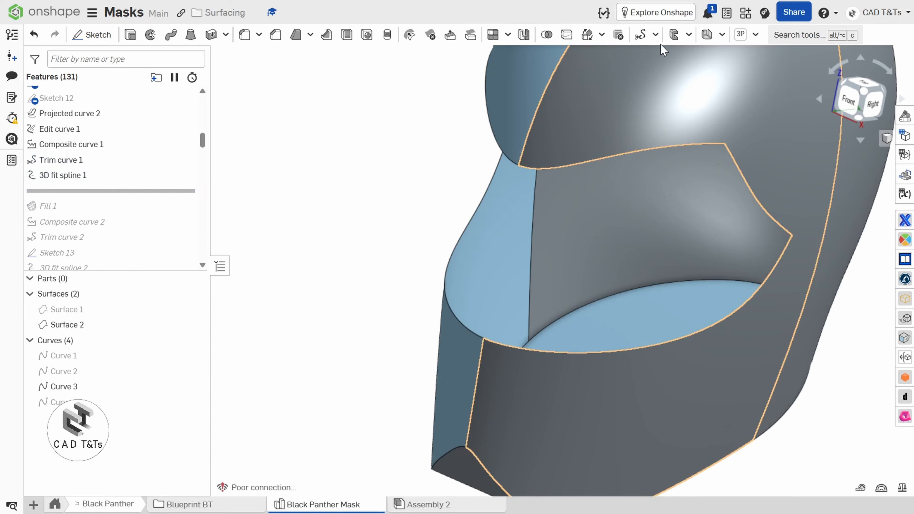
{"action": "left_click", "coordinate": [656, 35]}
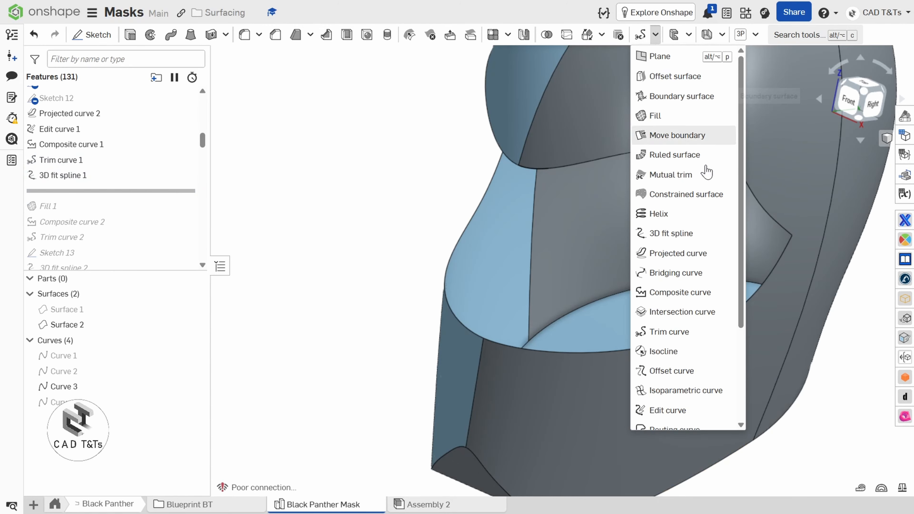
{"action": "left_click", "coordinate": [369, 178]}
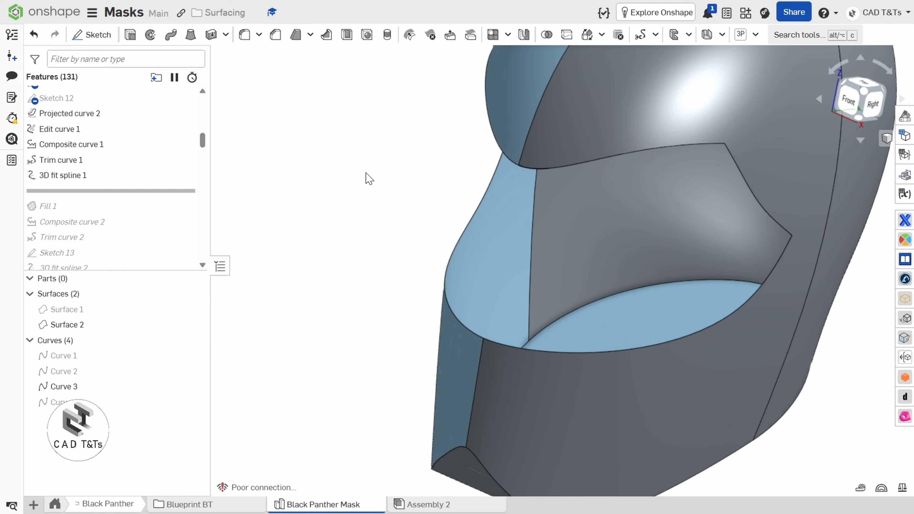
{"action": "left_click", "coordinate": [76, 176]}
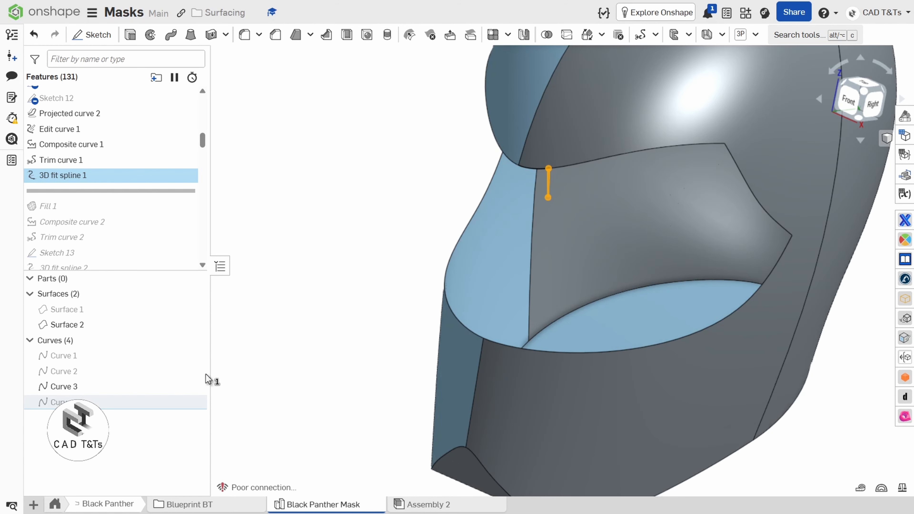
{"action": "left_click", "coordinate": [196, 371]}
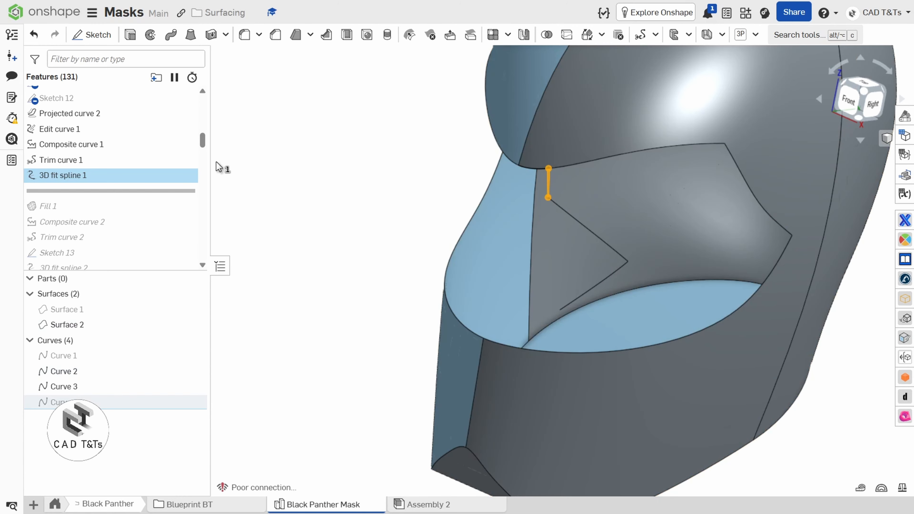
{"action": "left_click", "coordinate": [292, 176]}
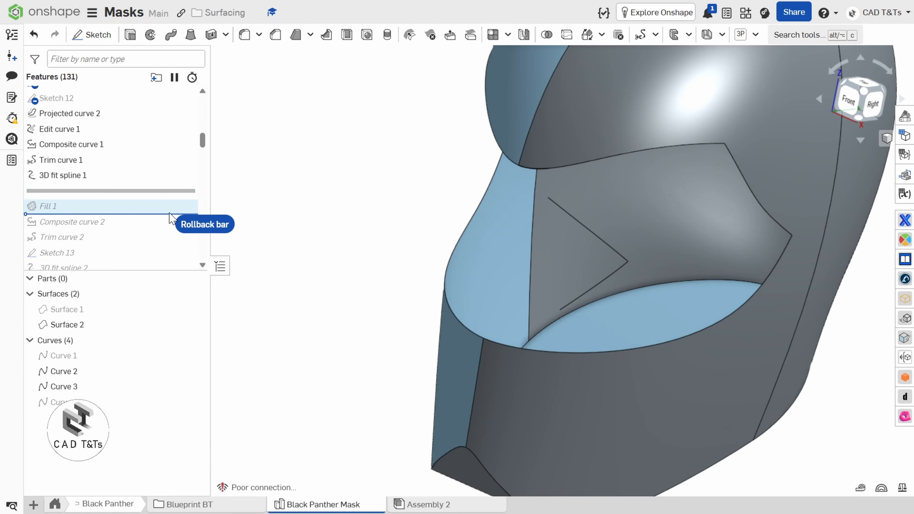
Roll the history forward past Fill 1 and inspect the filled surface beside the nose within the whole mask.
{"action": "key", "text": "Down"}
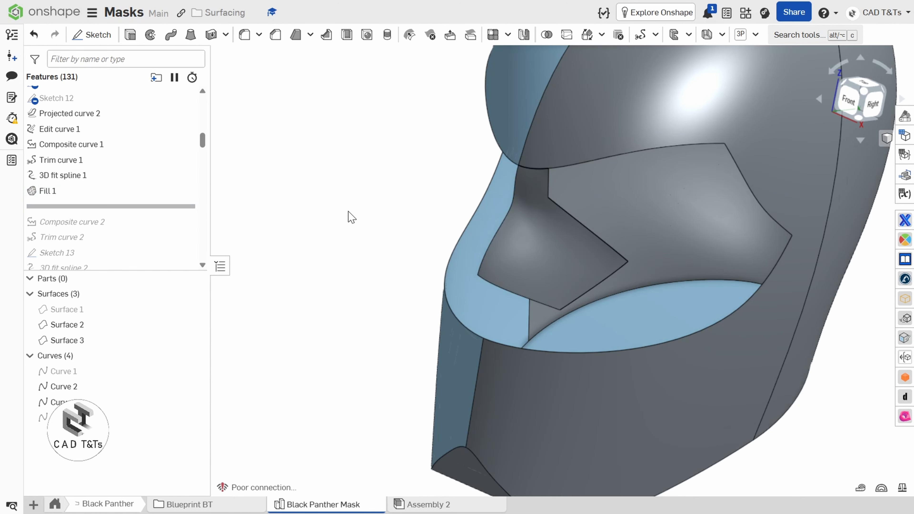
{"action": "right_click_drag", "start_coordinate": [352, 217], "coordinate": [350, 210]}
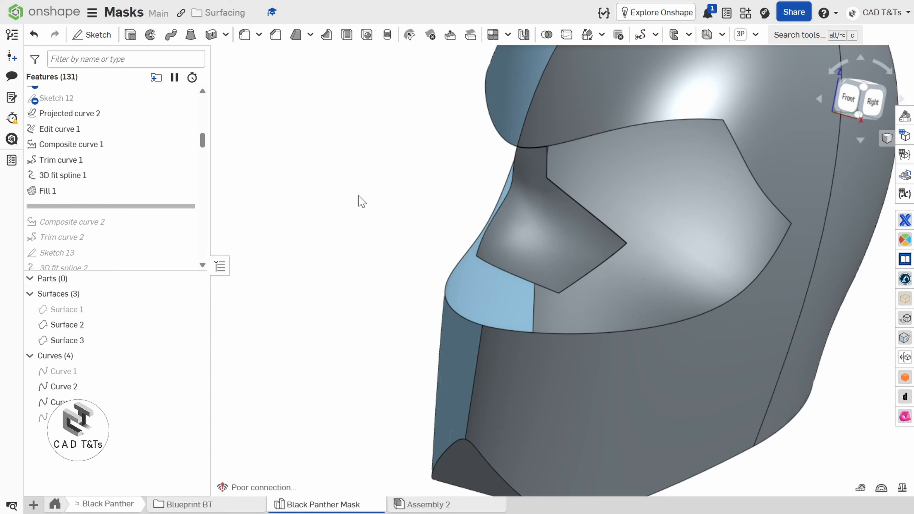
{"action": "left_click_drag", "start_coordinate": [201, 139], "coordinate": [200, 141]}
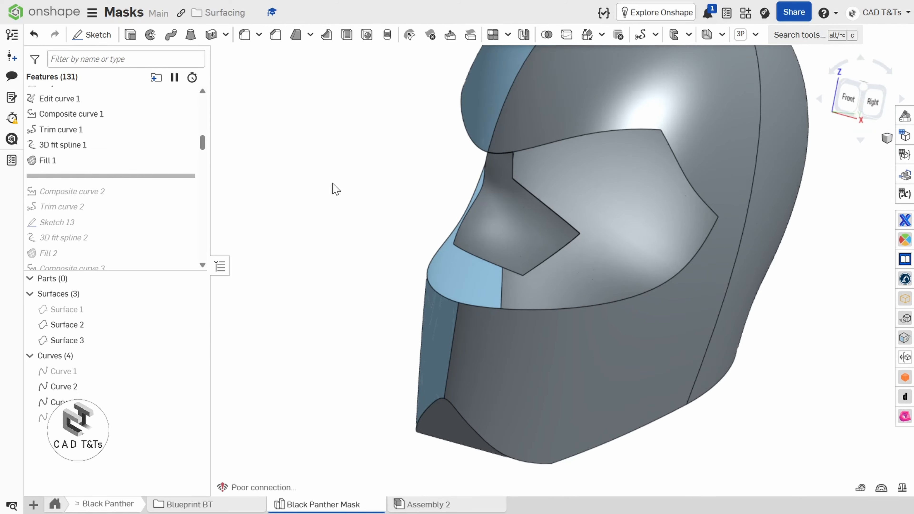
{"action": "scroll", "coordinate": [335, 188], "scroll_direction": "down", "scroll_amount": 2}
{"action": "scroll", "coordinate": [340, 212], "scroll_direction": "down", "scroll_amount": 3}
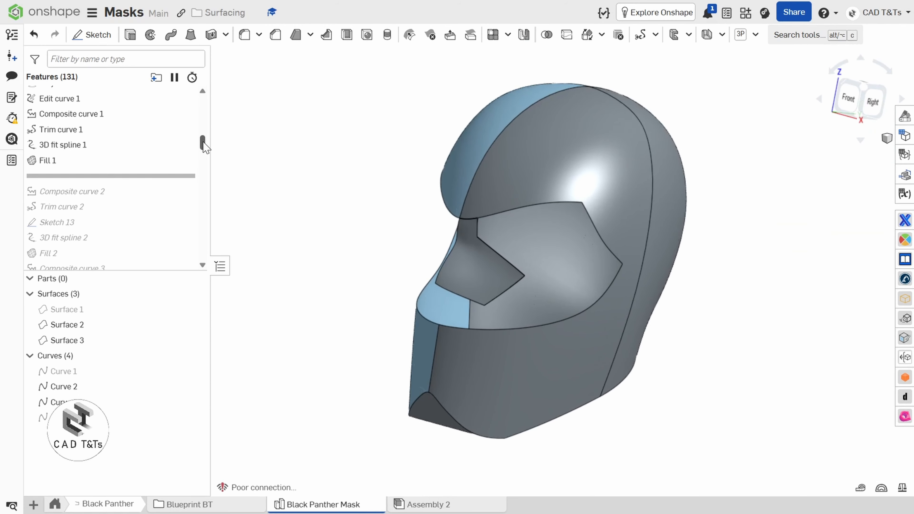
Roll the history forward past Composite curve 3 and on to Offset surface 1, viewing the surfaces around the eye.
{"action": "mouse_move", "coordinate": [204, 143]}
{"action": "left_mouse_down"}
{"action": "mouse_move", "coordinate": [204, 151]}
{"action": "mouse_move", "coordinate": [202, 143]}
{"action": "left_mouse_up"}
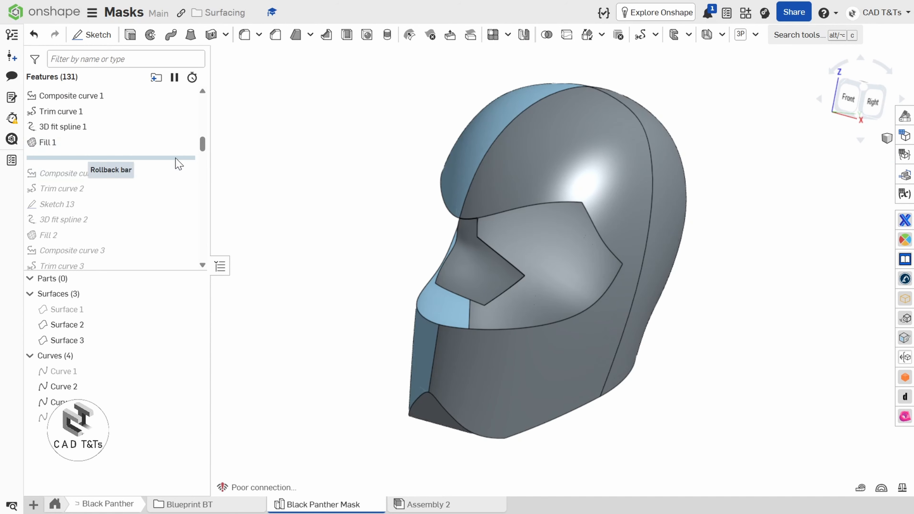
{"action": "left_click_drag", "start_coordinate": [179, 163], "coordinate": [175, 254]}
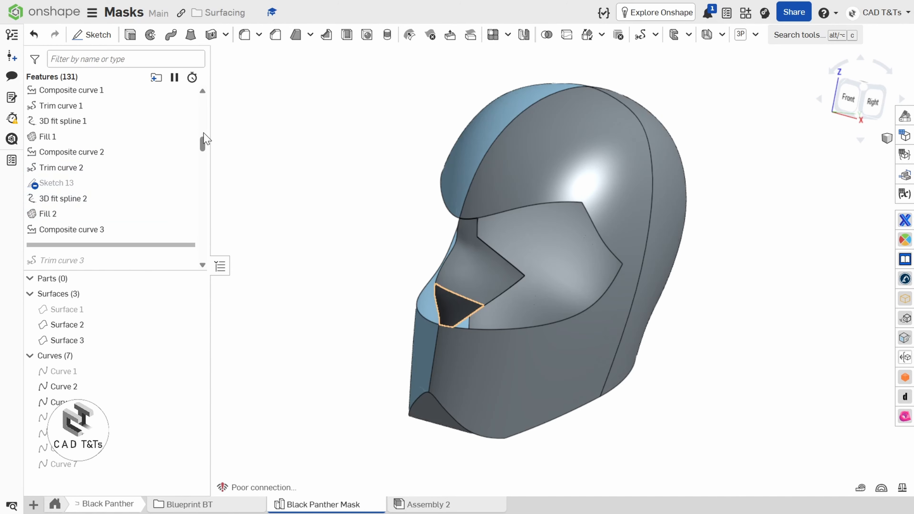
{"action": "left_click_drag", "start_coordinate": [202, 143], "coordinate": [143, 253]}
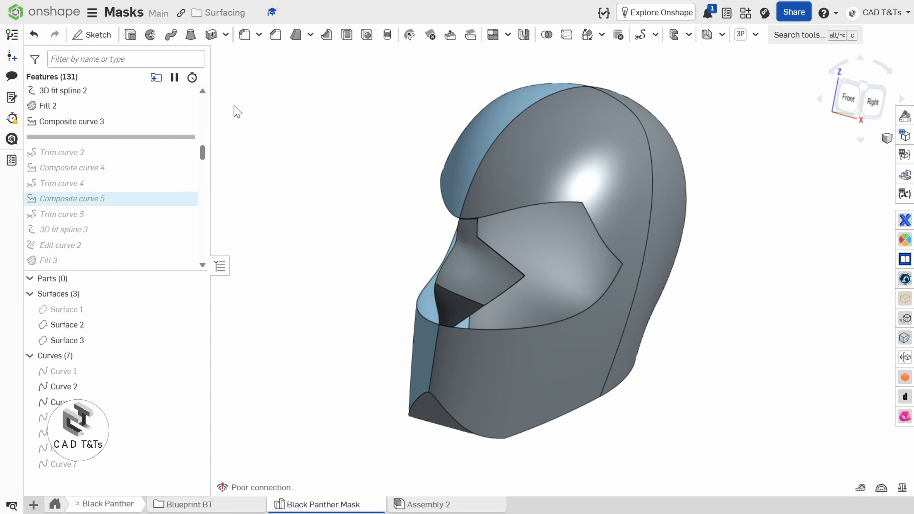
{"action": "left_click_drag", "start_coordinate": [204, 154], "coordinate": [202, 165]}
{"action": "right_click_drag", "start_coordinate": [398, 204], "coordinate": [380, 229]}
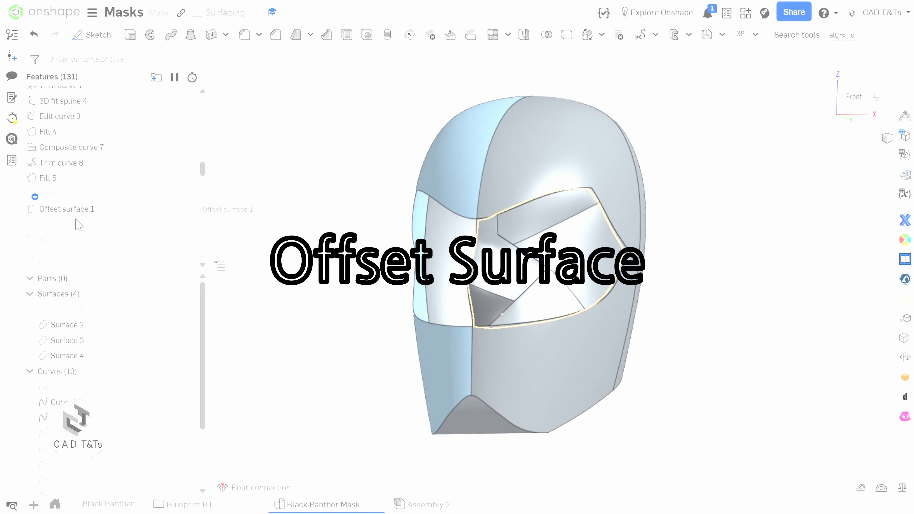
Roll the history forward past Mutual trim 3 and inspect the offset surface and extruded eye shape from inside and outside the mask.
{"action": "right_click_drag", "start_coordinate": [432, 251], "coordinate": [479, 272]}
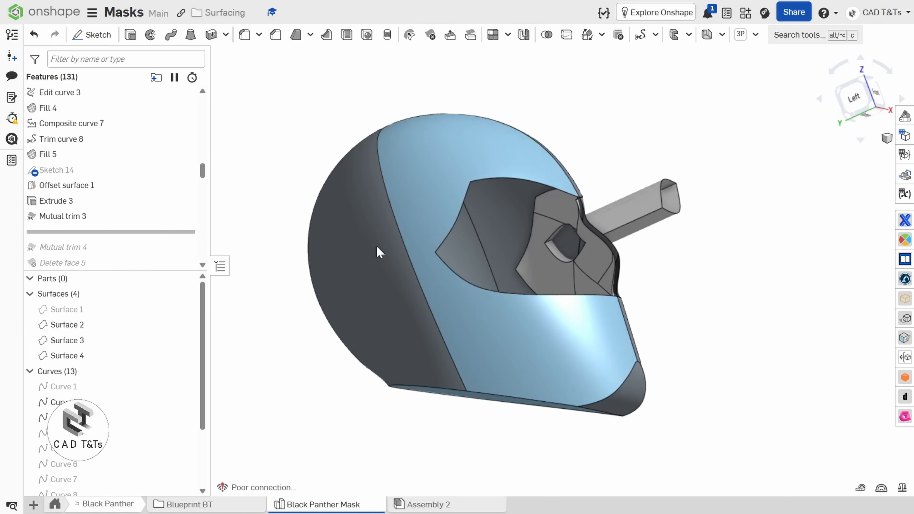
{"action": "right_click_drag", "start_coordinate": [377, 247], "coordinate": [369, 238]}
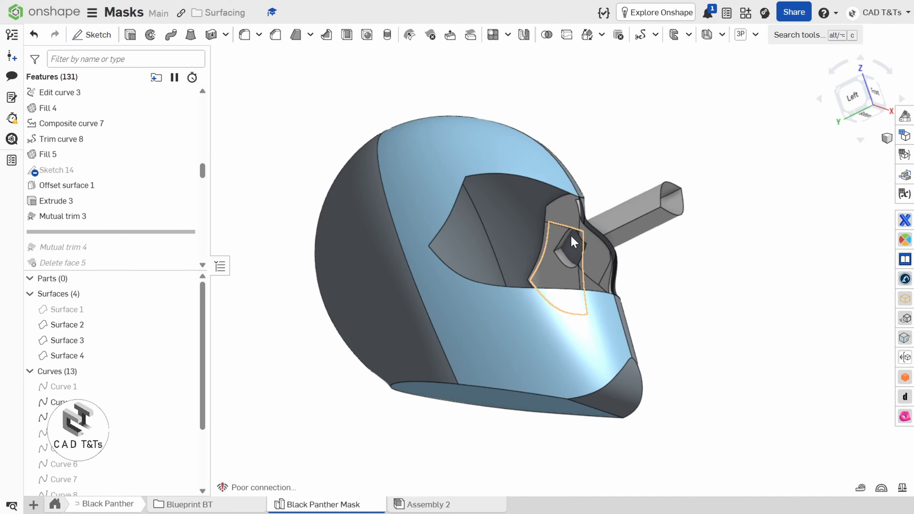
{"action": "right_click_drag", "start_coordinate": [574, 242], "coordinate": [501, 258]}
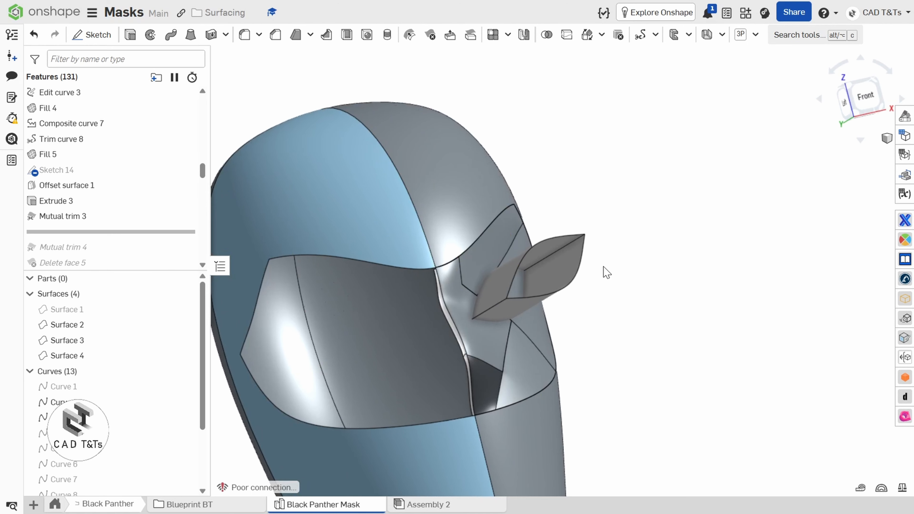
{"action": "right_click_drag", "start_coordinate": [485, 259], "coordinate": [508, 247]}
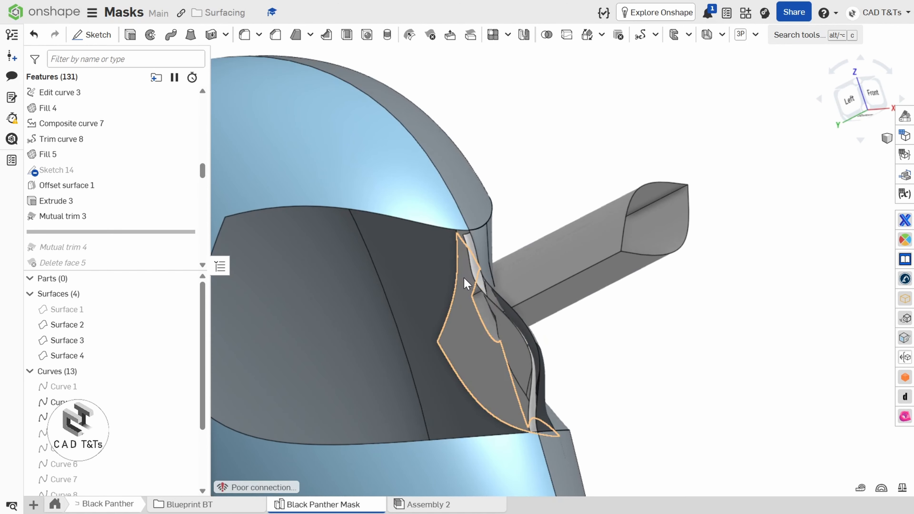
{"action": "right_click_drag", "start_coordinate": [464, 277], "coordinate": [466, 265]}
Roll the history forward past Delete face 5 and inspect the cut eye opening up close and on the whole mask.
{"action": "scroll", "coordinate": [465, 266], "scroll_direction": "up", "scroll_amount": 2}
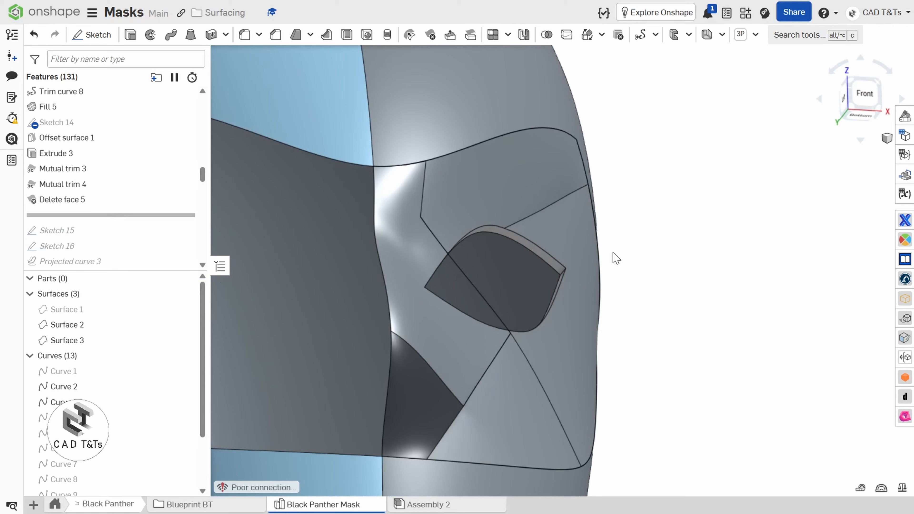
{"action": "scroll", "coordinate": [612, 254], "scroll_direction": "down", "scroll_amount": 6}
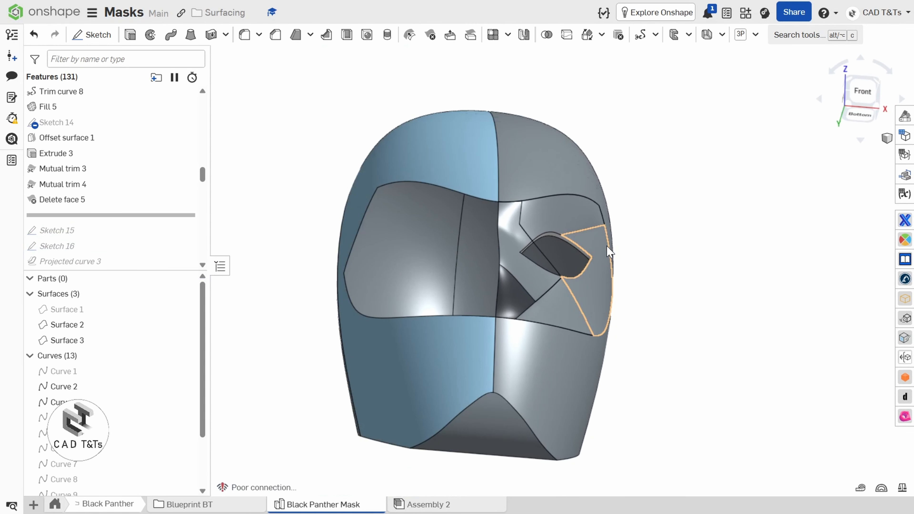
{"action": "right_click_drag", "start_coordinate": [608, 252], "coordinate": [587, 259]}
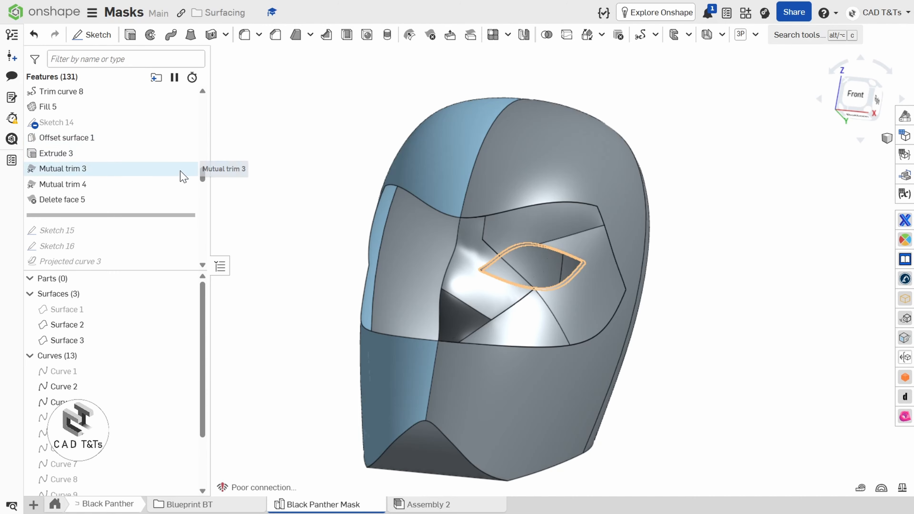
Roll the history forward past Offset surface 2 to bring in the ear surfaces, and browse the features that follow it.
{"action": "left_click_drag", "start_coordinate": [202, 175], "coordinate": [203, 182]}
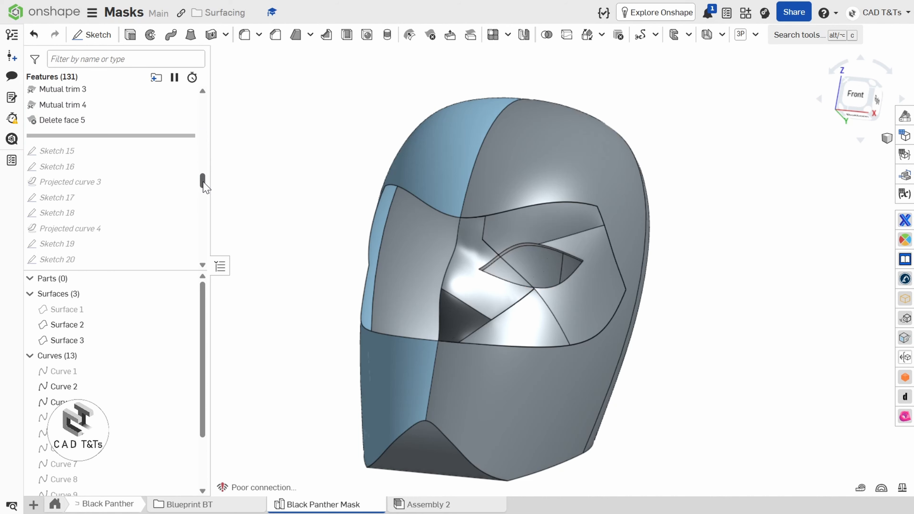
{"action": "left_click_drag", "start_coordinate": [144, 144], "coordinate": [142, 214]}
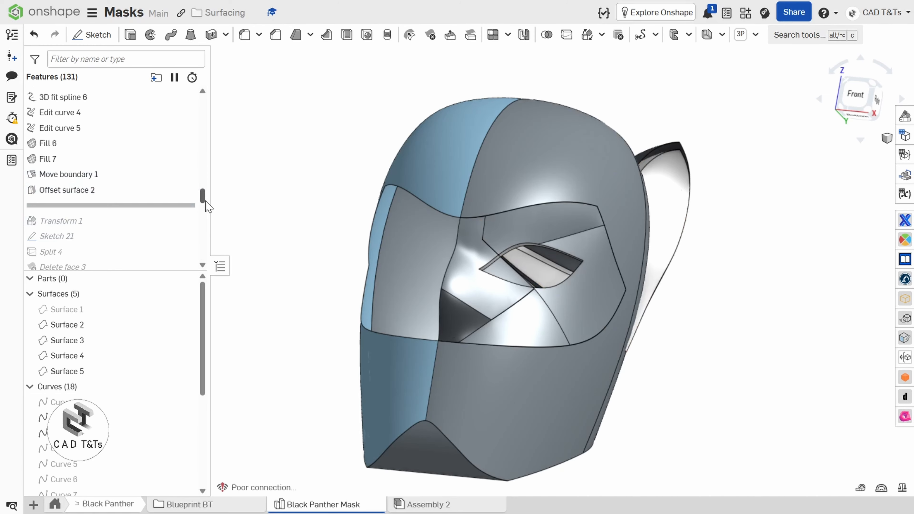
{"action": "left_click_drag", "start_coordinate": [207, 207], "coordinate": [208, 218]}
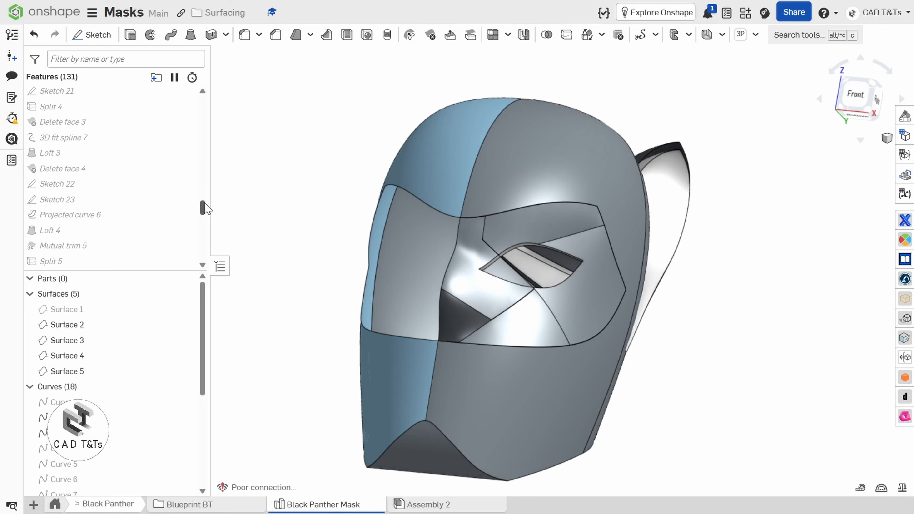
{"action": "scroll", "coordinate": [202, 204], "scroll_direction": "up", "scroll_amount": 5}
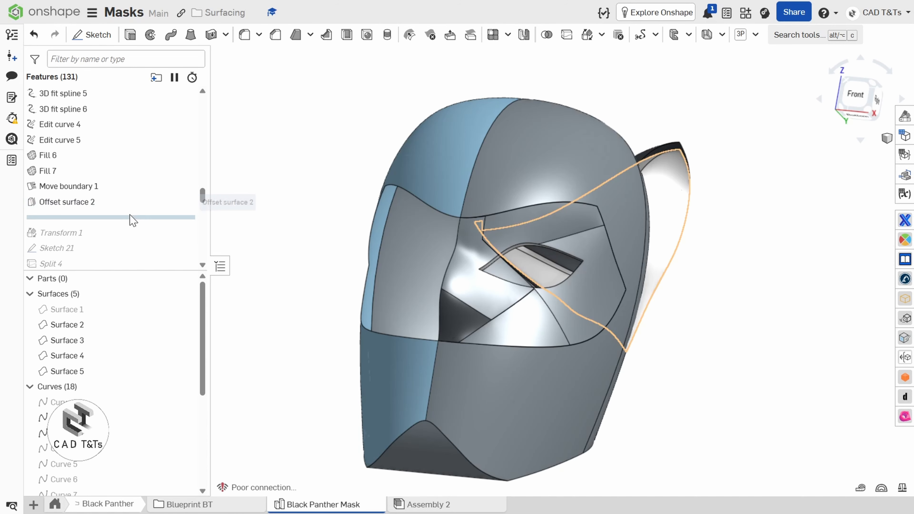
Roll the history back to just after Fill 7 and inspect the ear's lower edge from below the mask.
{"action": "left_click_drag", "start_coordinate": [131, 218], "coordinate": [129, 179]}
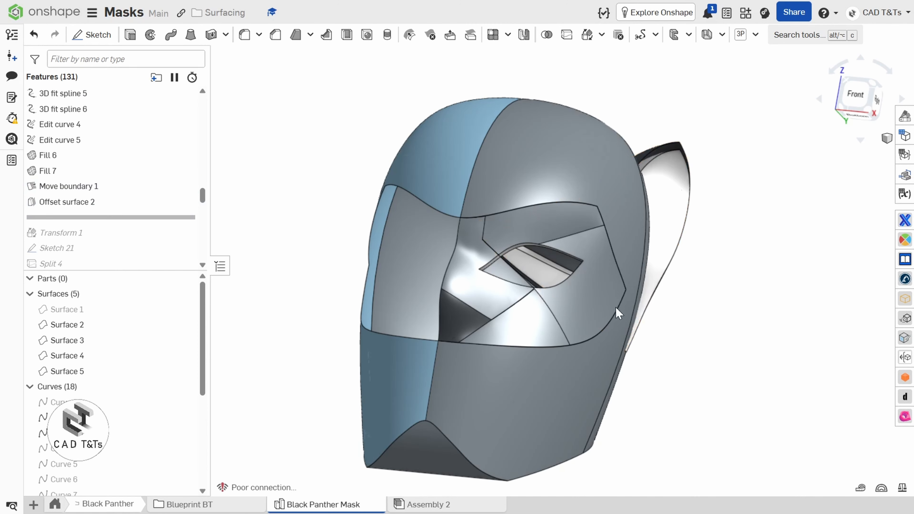
{"action": "right_click_drag", "start_coordinate": [681, 320], "coordinate": [671, 298]}
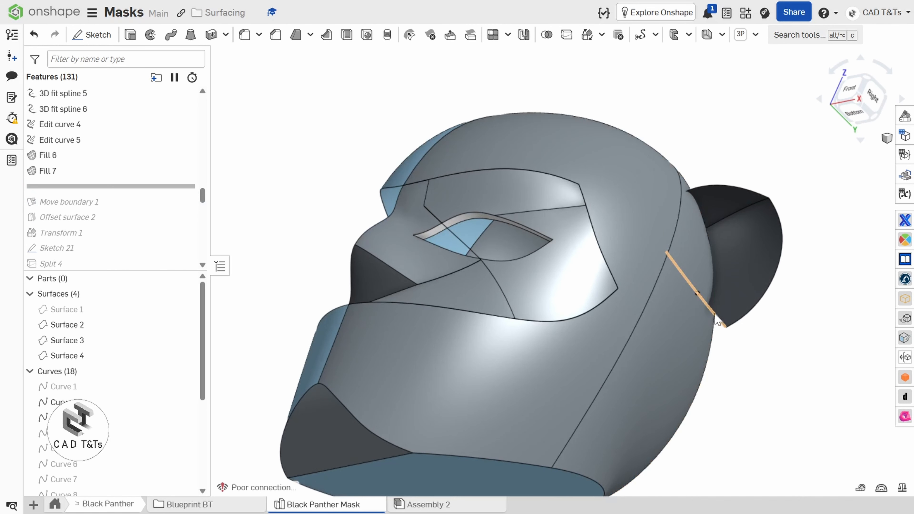
{"action": "right_click_drag", "start_coordinate": [724, 326], "coordinate": [685, 349]}
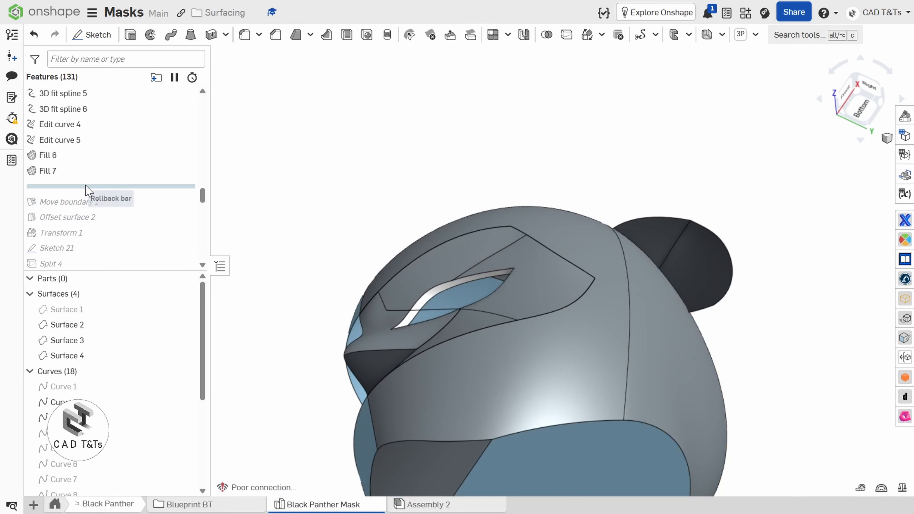
Roll the history forward past Move boundary 1 and inspect the ear's extended lower edge from the front and from below.
{"action": "left_click_drag", "start_coordinate": [90, 187], "coordinate": [89, 211]}
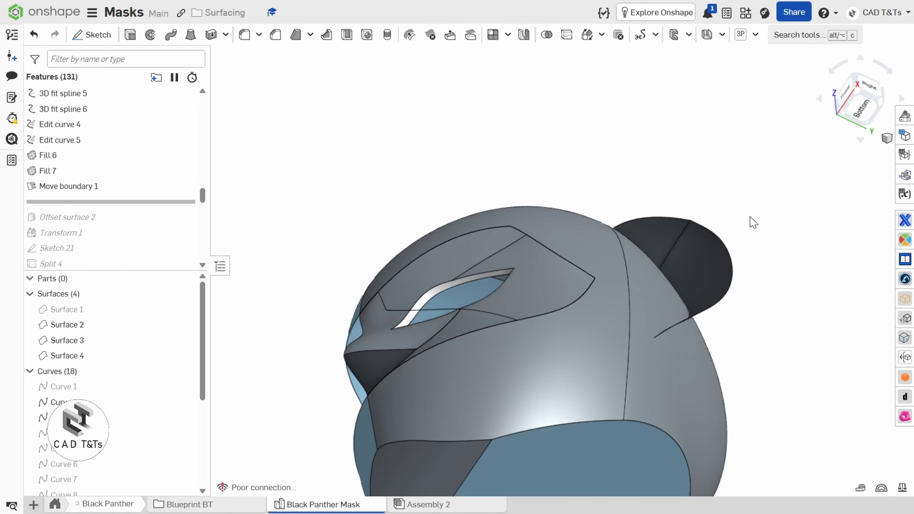
{"action": "right_click_drag", "start_coordinate": [749, 221], "coordinate": [736, 281]}
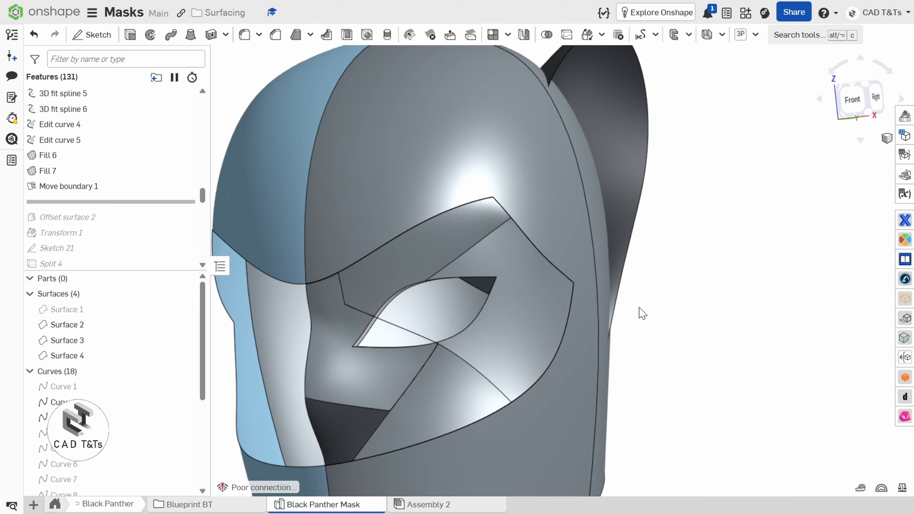
{"action": "right_click_drag", "start_coordinate": [635, 336], "coordinate": [663, 355]}
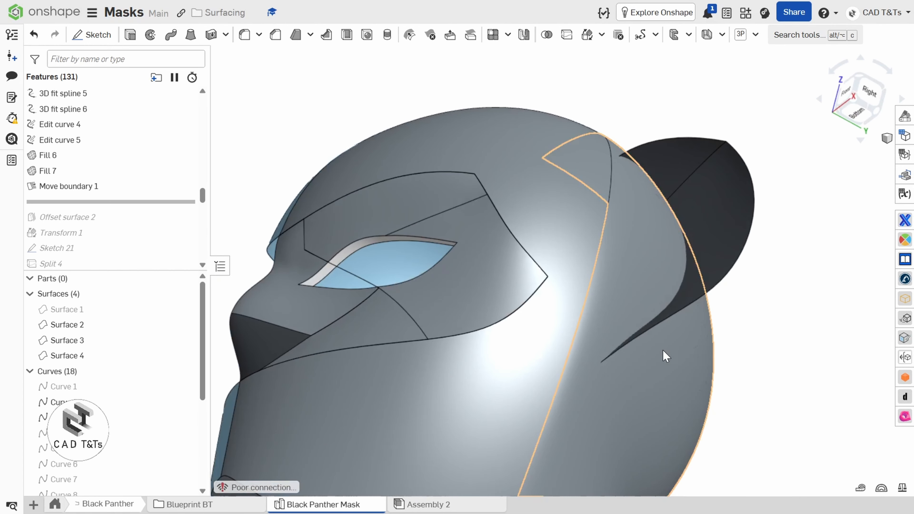
Roll the history forward past Mutual trim 5 and inspect the hollowed ear joined to the mask from the side and below.
{"action": "scroll", "coordinate": [203, 200], "scroll_direction": "down", "scroll_amount": 2}
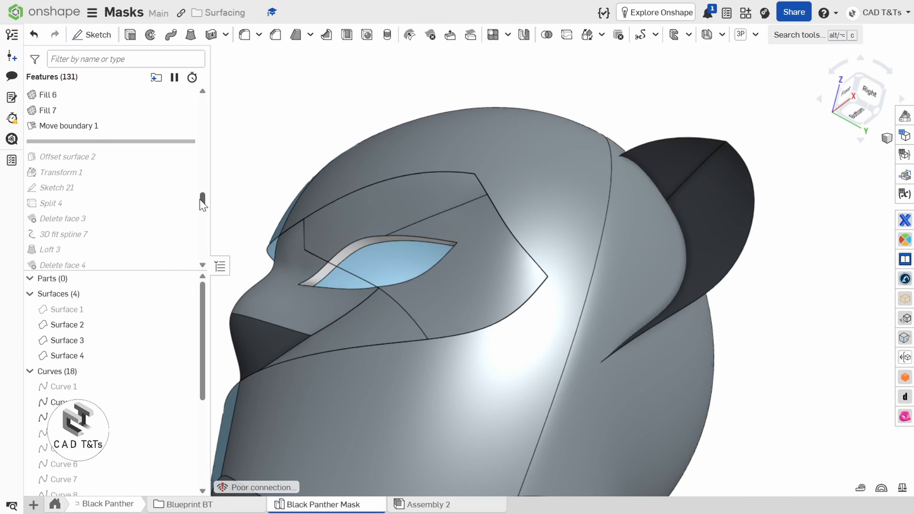
{"action": "left_click_drag", "start_coordinate": [158, 169], "coordinate": [72, 159]}
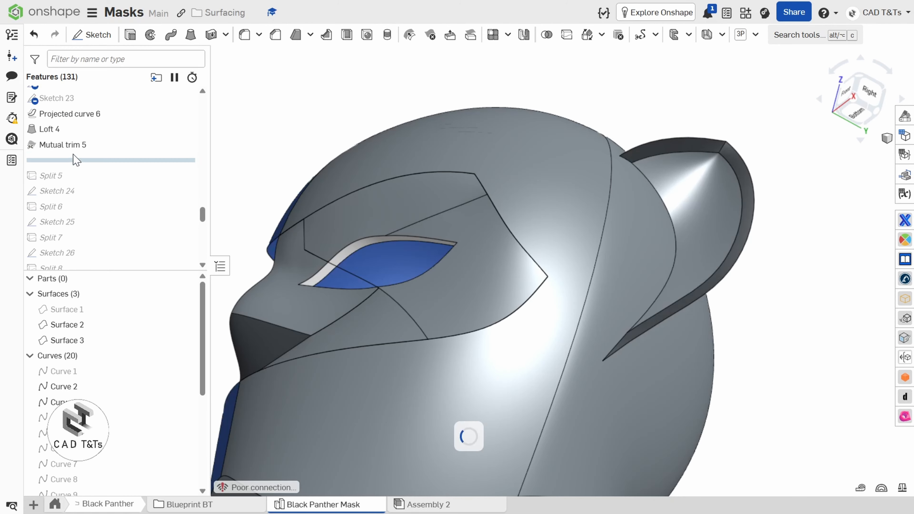
{"action": "right_click_drag", "start_coordinate": [678, 337], "coordinate": [689, 308]}
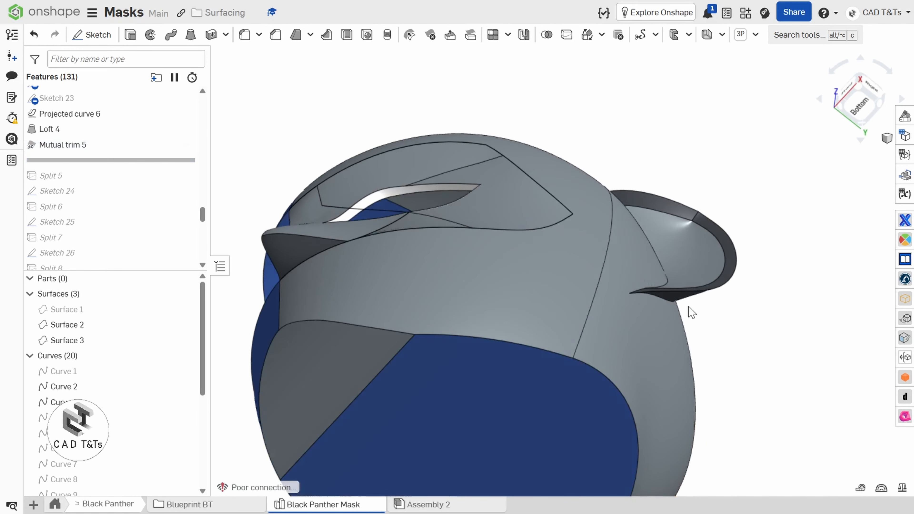
{"action": "right_click_drag", "start_coordinate": [688, 309], "coordinate": [689, 305]}
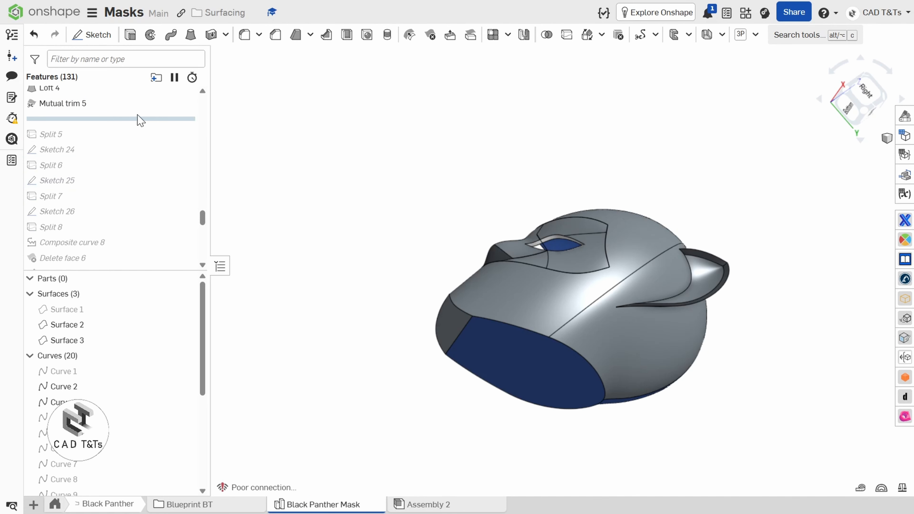
Roll the history forward past Split 8 to view the face pattern, and on past Mirror 2 to bring in the complete mask.
{"action": "left_click_drag", "start_coordinate": [141, 121], "coordinate": [241, 234]}
{"action": "right_click_drag", "start_coordinate": [506, 211], "coordinate": [547, 262]}
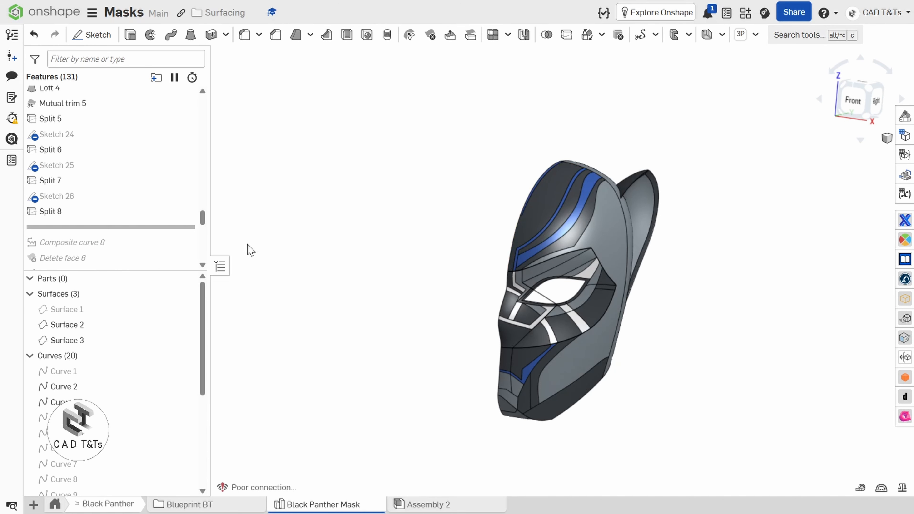
{"action": "scroll", "coordinate": [202, 214], "scroll_direction": "down", "scroll_amount": 2}
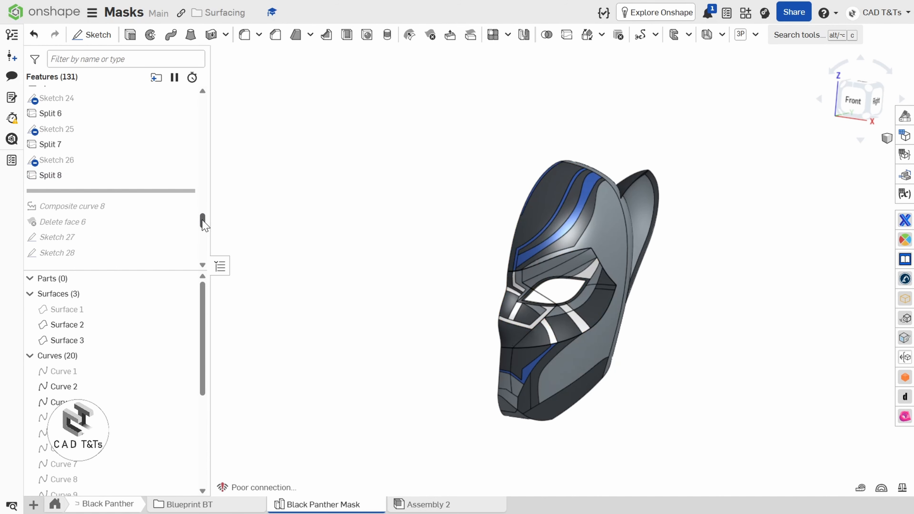
{"action": "mouse_move", "coordinate": [182, 192]}
{"action": "left_mouse_down"}
{"action": "mouse_move", "coordinate": [161, 268]}
{"action": "mouse_move", "coordinate": [172, 238]}
{"action": "mouse_move", "coordinate": [169, 267]}
{"action": "left_mouse_up"}
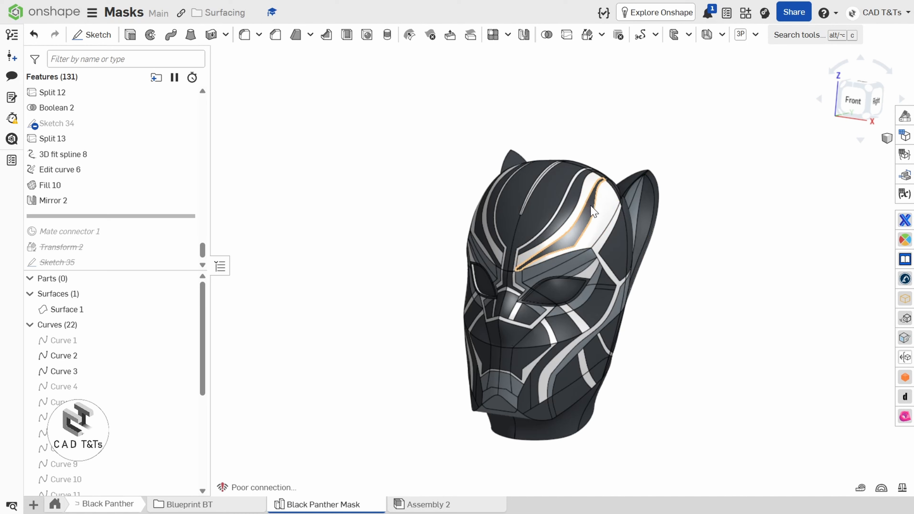
{"action": "right_click", "coordinate": [603, 218]}
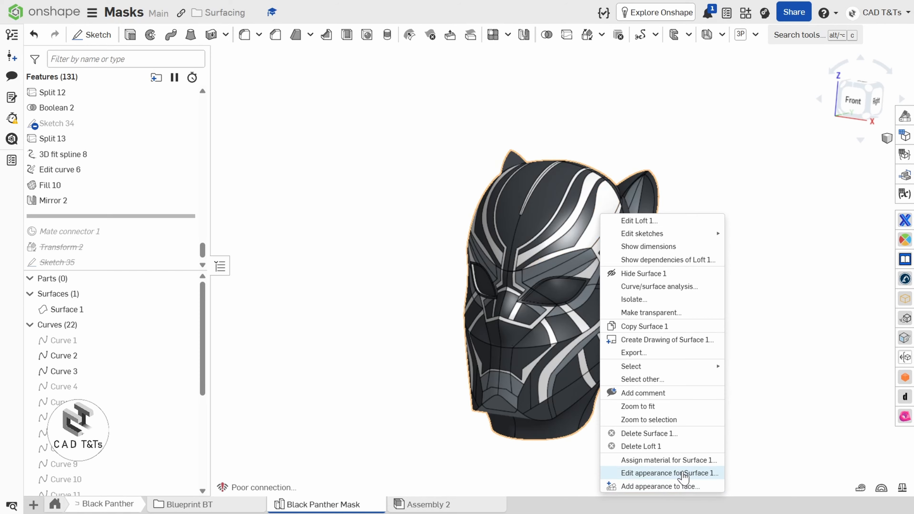
{"action": "left_click", "coordinate": [685, 487]}
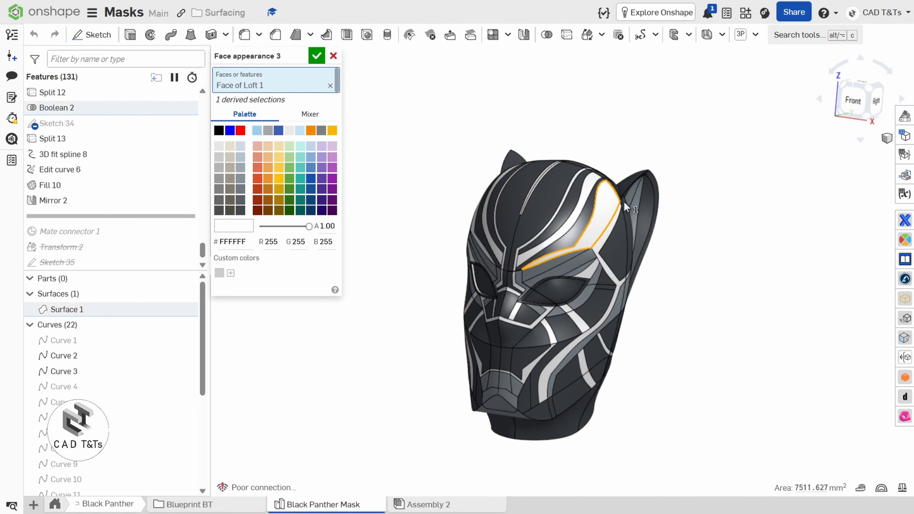
{"action": "scroll", "coordinate": [595, 188], "scroll_direction": "up", "scroll_amount": 2}
{"action": "scroll", "coordinate": [595, 187], "scroll_direction": "up", "scroll_amount": 3}
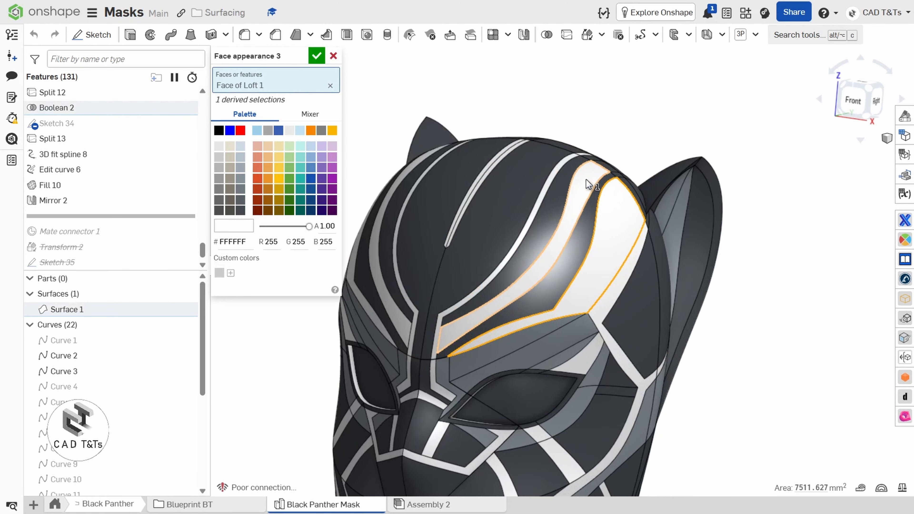
{"action": "left_click", "coordinate": [587, 184]}
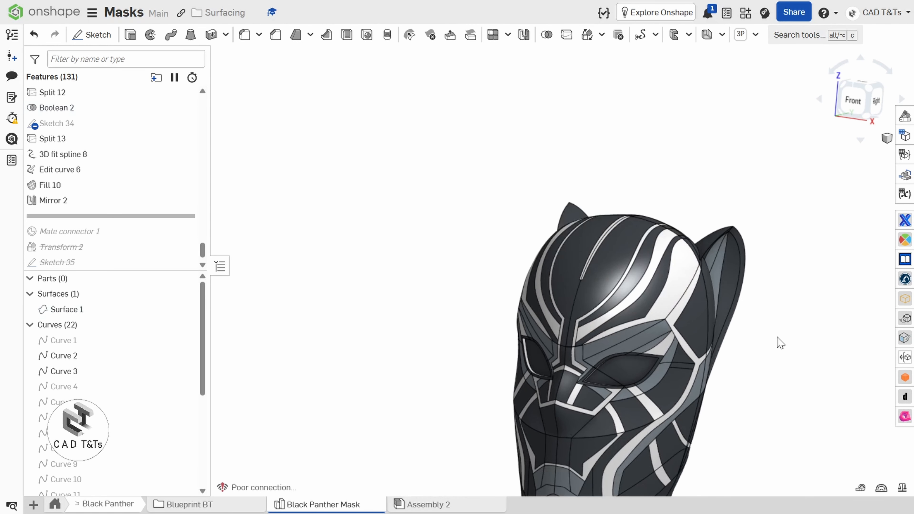
Hide all curves, collapse their list, and view the mirrored mask from below and from the front right.
{"action": "middle_click_drag", "start_coordinate": [778, 342], "coordinate": [760, 254]}
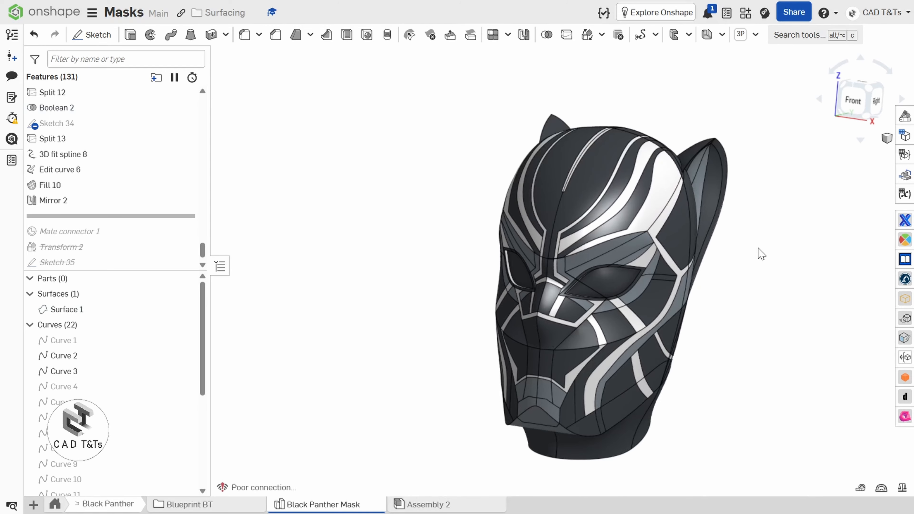
{"action": "mouse_move", "coordinate": [761, 253]}
{"action": "right_mouse_down"}
{"action": "mouse_move", "coordinate": [756, 229]}
{"action": "mouse_move", "coordinate": [747, 253]}
{"action": "mouse_move", "coordinate": [755, 245]}
{"action": "right_mouse_up"}
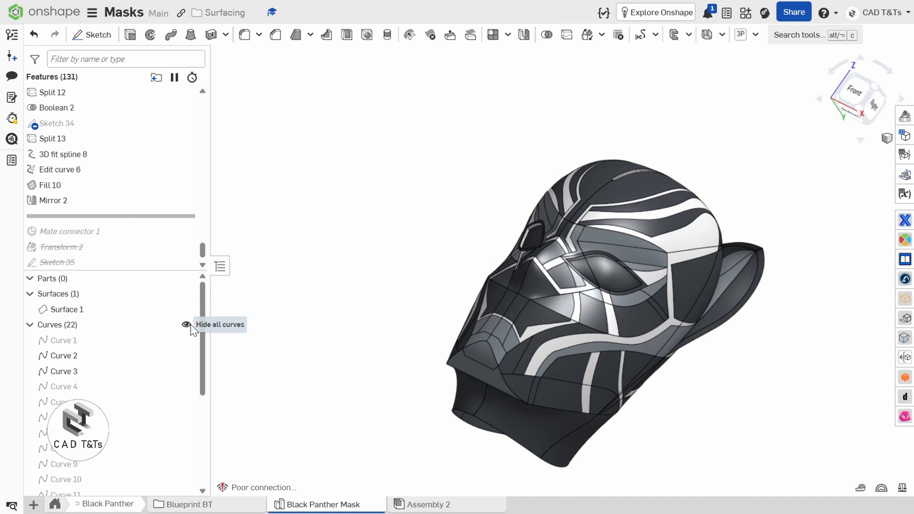
{"action": "left_click", "coordinate": [186, 324]}
{"action": "left_click", "coordinate": [29, 325]}
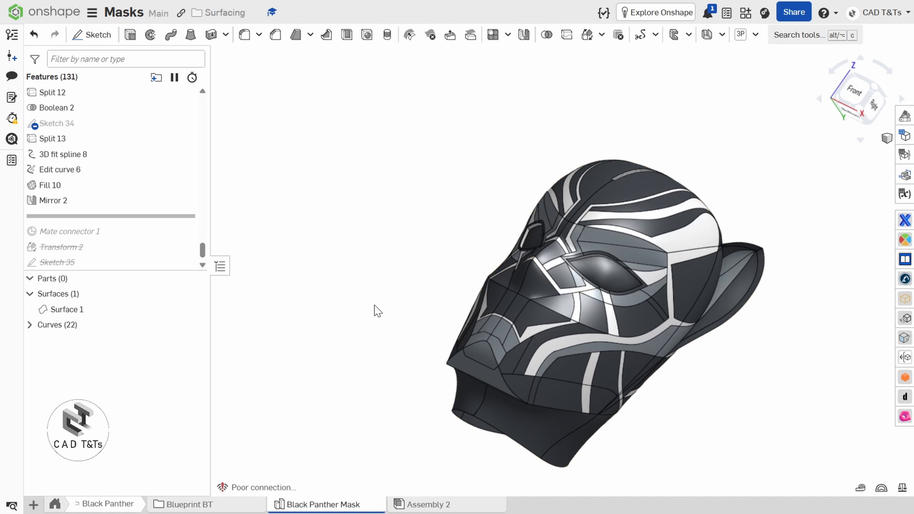
{"action": "mouse_move", "coordinate": [376, 310]}
{"action": "right_mouse_down"}
{"action": "mouse_move", "coordinate": [382, 337]}
{"action": "mouse_move", "coordinate": [362, 320]}
{"action": "right_mouse_up"}
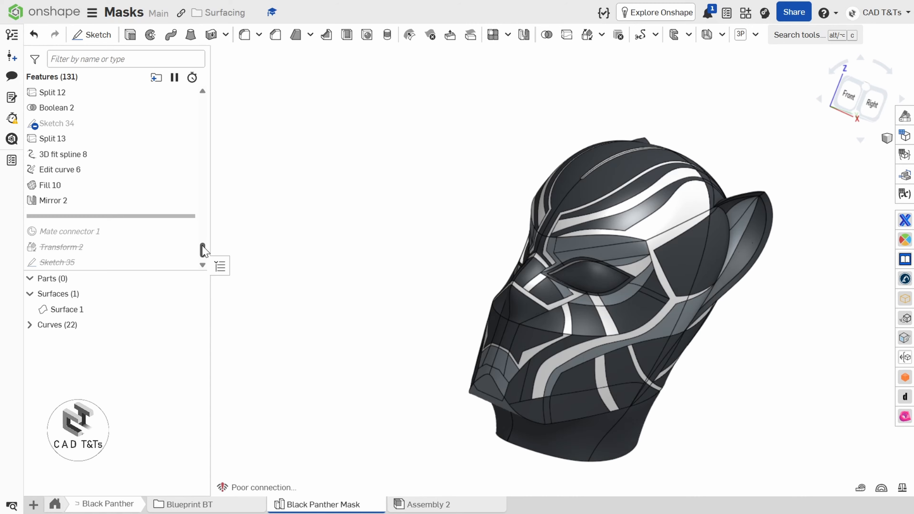
Review the early features and the available surface and curve tools, including Offset surface, Boundary surface, Mutual trim and Trim curve.
{"action": "left_click_drag", "start_coordinate": [202, 250], "coordinate": [206, 108]}
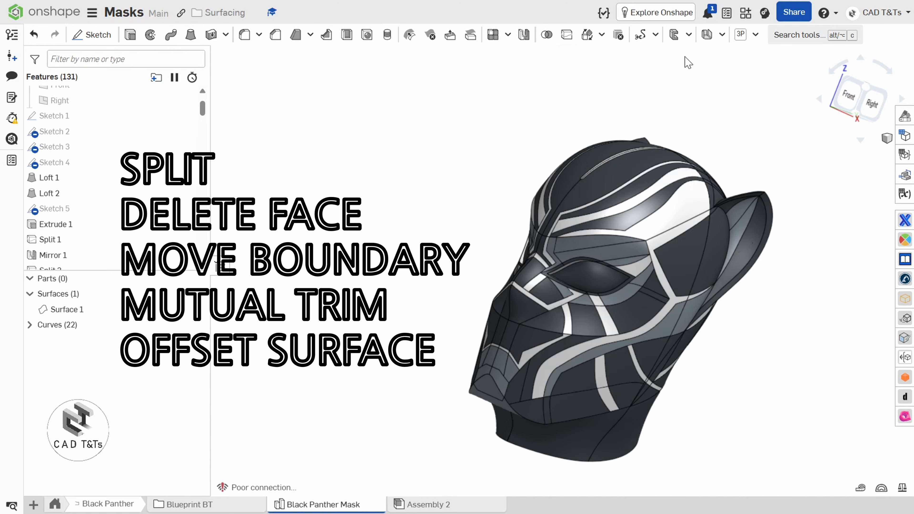
{"action": "left_click", "coordinate": [655, 35]}
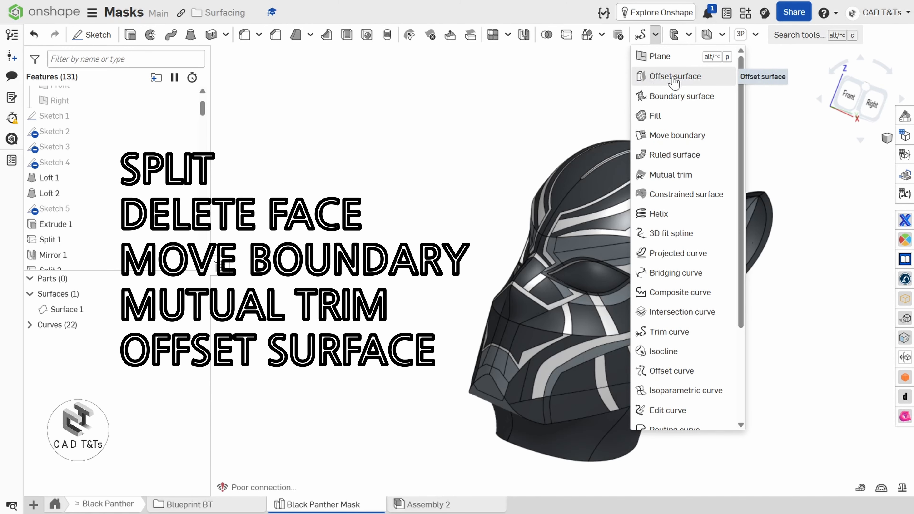
{"action": "left_click", "coordinate": [507, 85]}
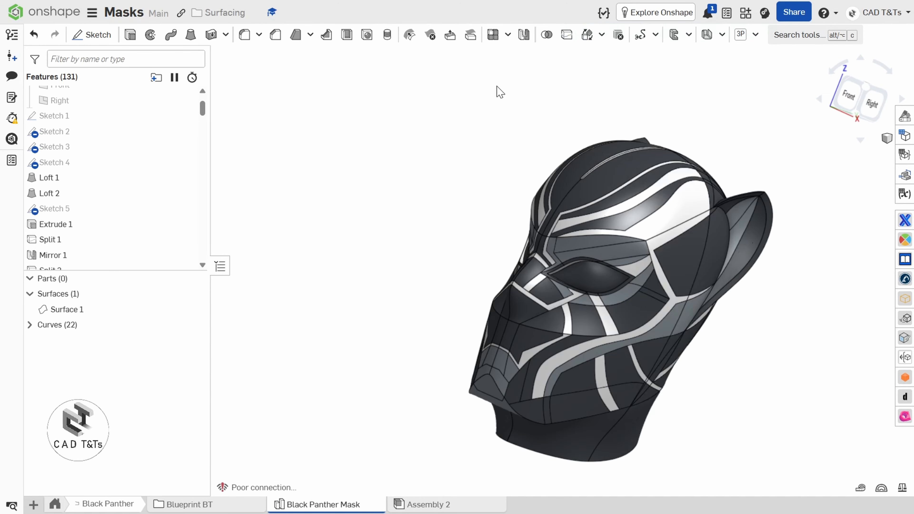
{"action": "left_click", "coordinate": [654, 34]}
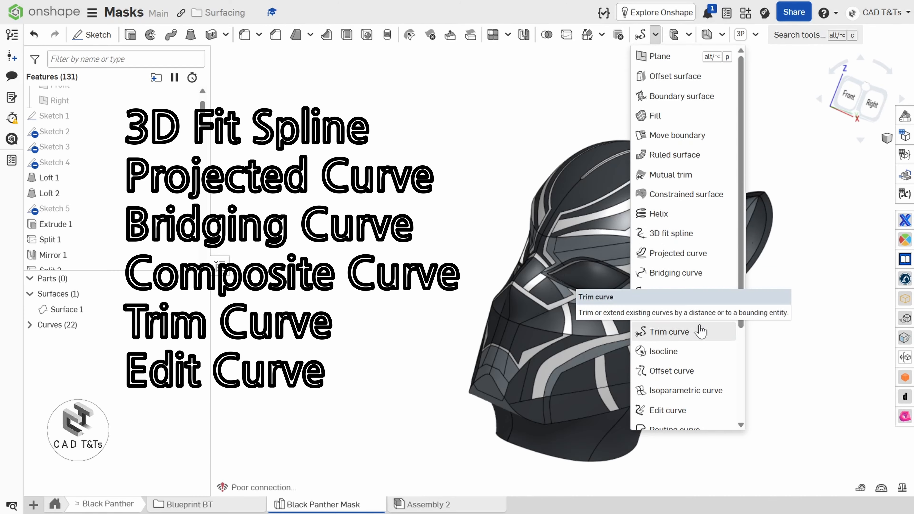
{"action": "scroll", "coordinate": [742, 265], "scroll_direction": "down", "scroll_amount": 1}
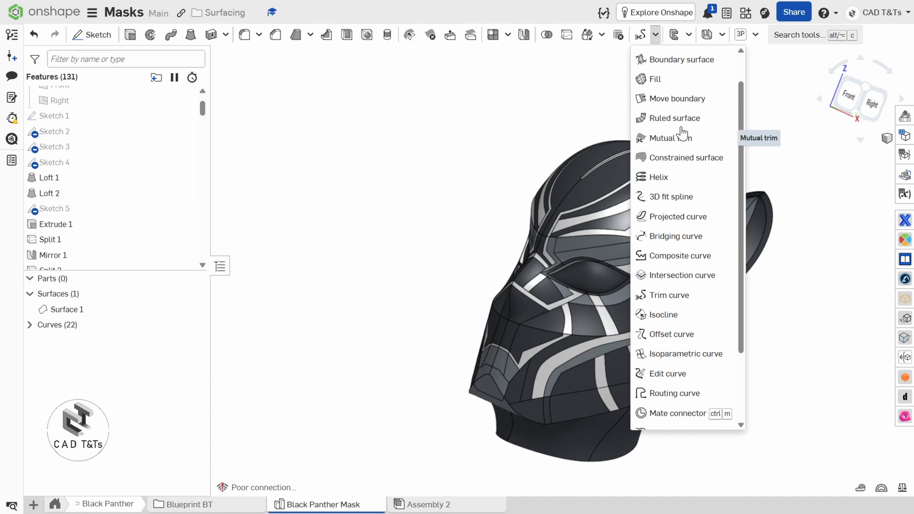
{"action": "mouse_move", "coordinate": [679, 126]}
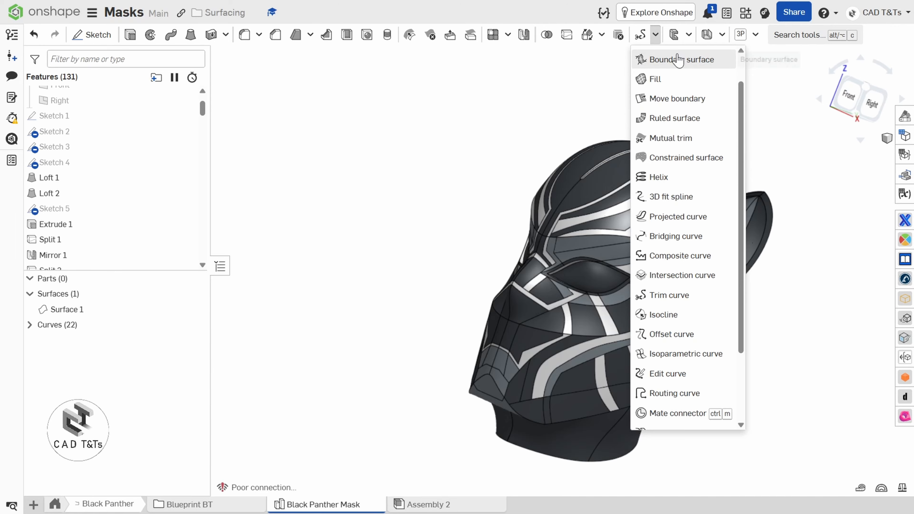
{"action": "mouse_move", "coordinate": [695, 63]}
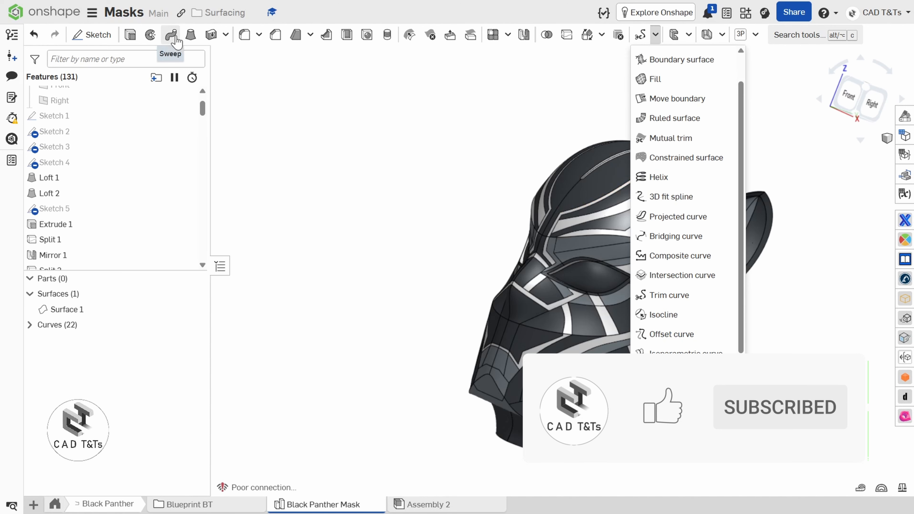
{"action": "left_click", "coordinate": [349, 185]}
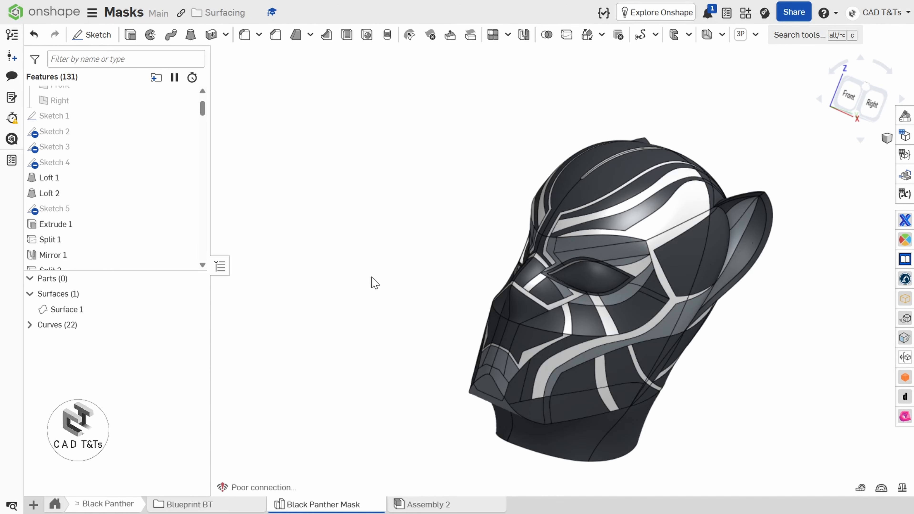
{"action": "middle_click_drag", "start_coordinate": [372, 278], "coordinate": [371, 233]}
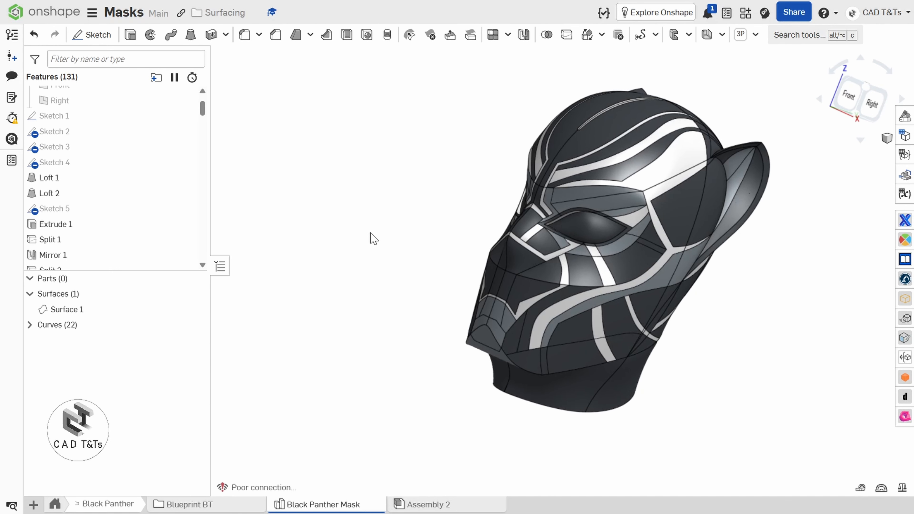